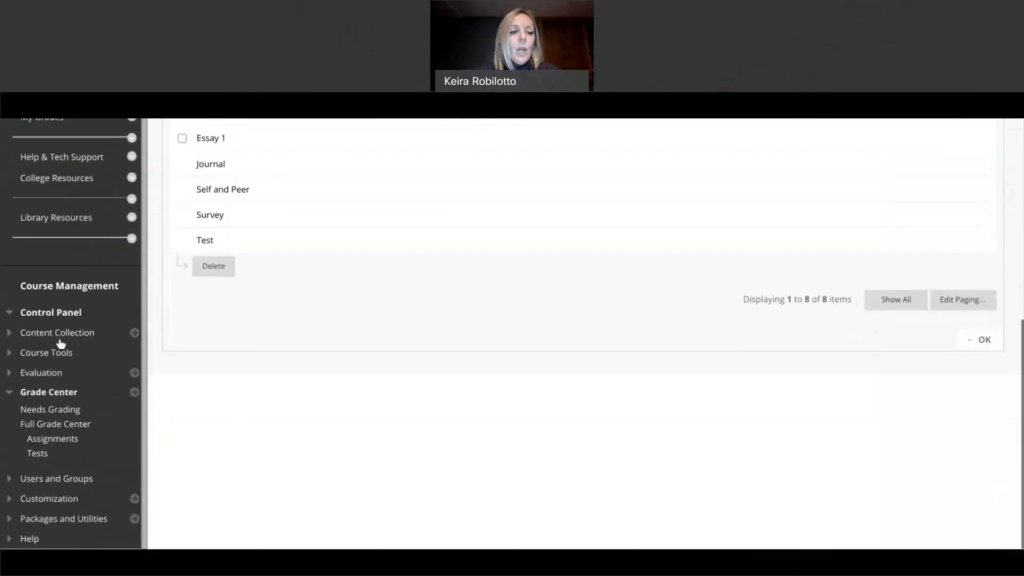
Step: Open the Full Grade Center, then go to its Categories page from the Manage menu
left_click(16, 393)
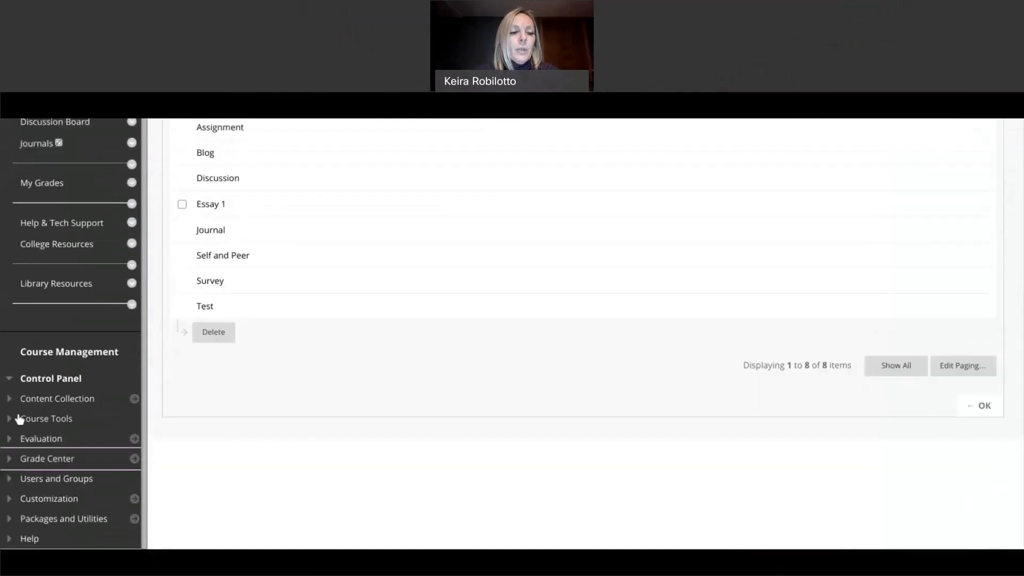
left_click(9, 461)
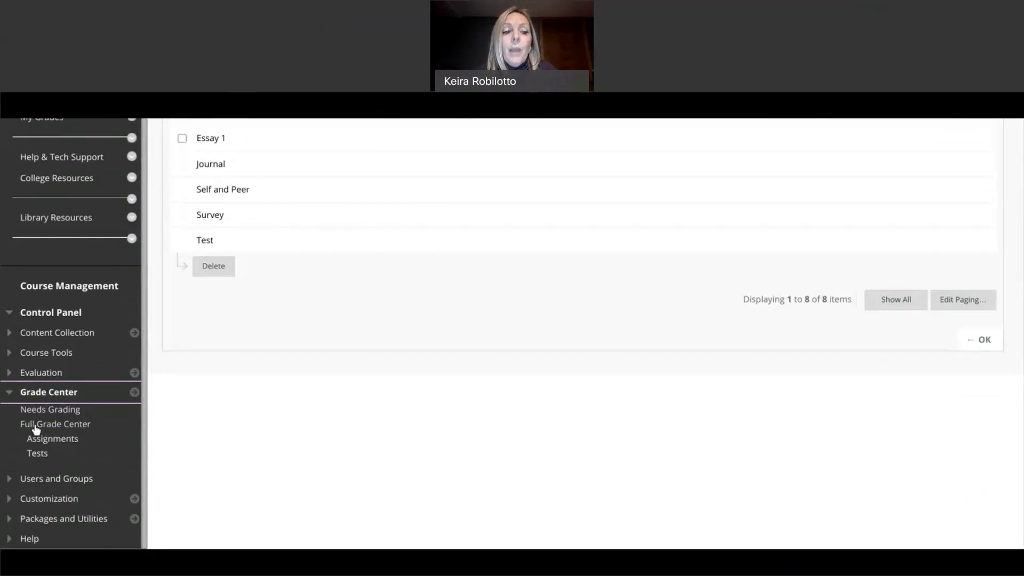
left_click(55, 424)
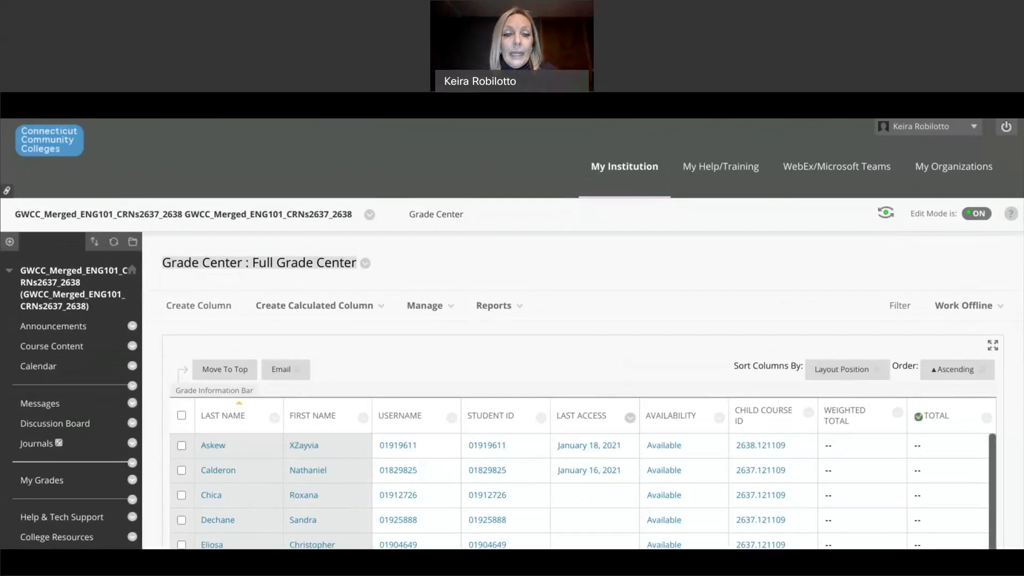
mouse_move(446, 312)
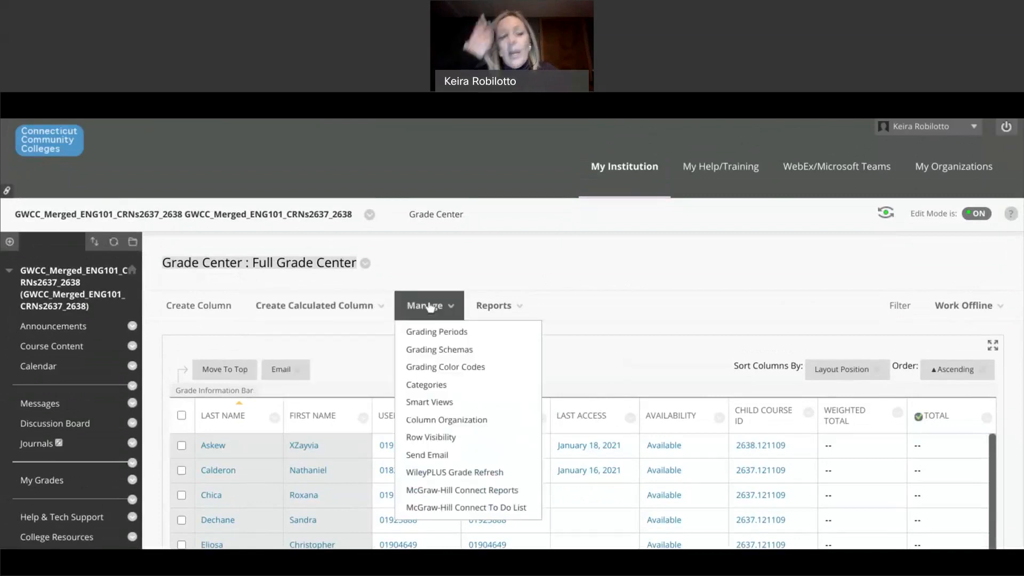
left_click(436, 386)
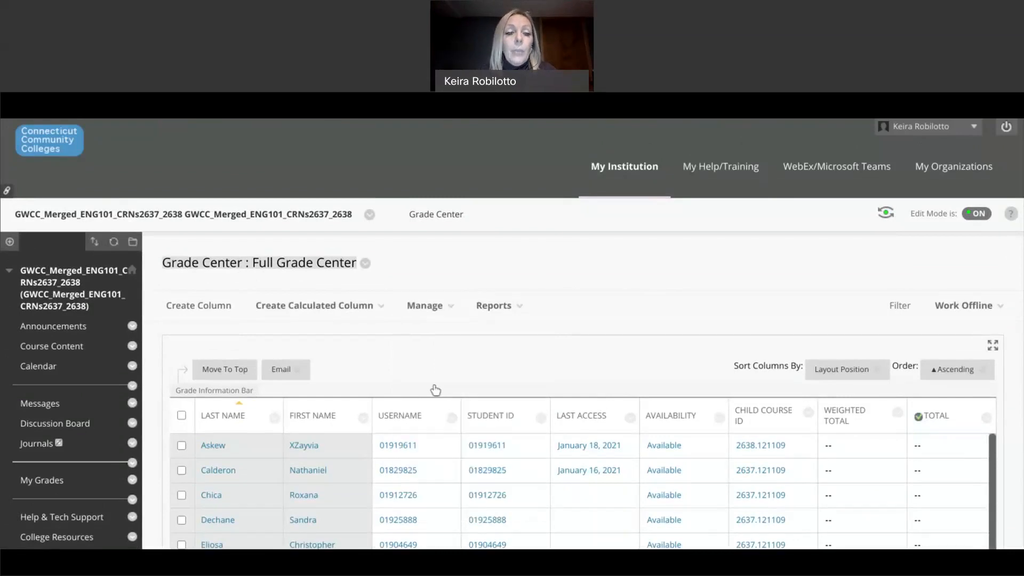
Step: Create a grade category named 'Essay 2' and begin another new category
scroll(286, 474, "down", 2)
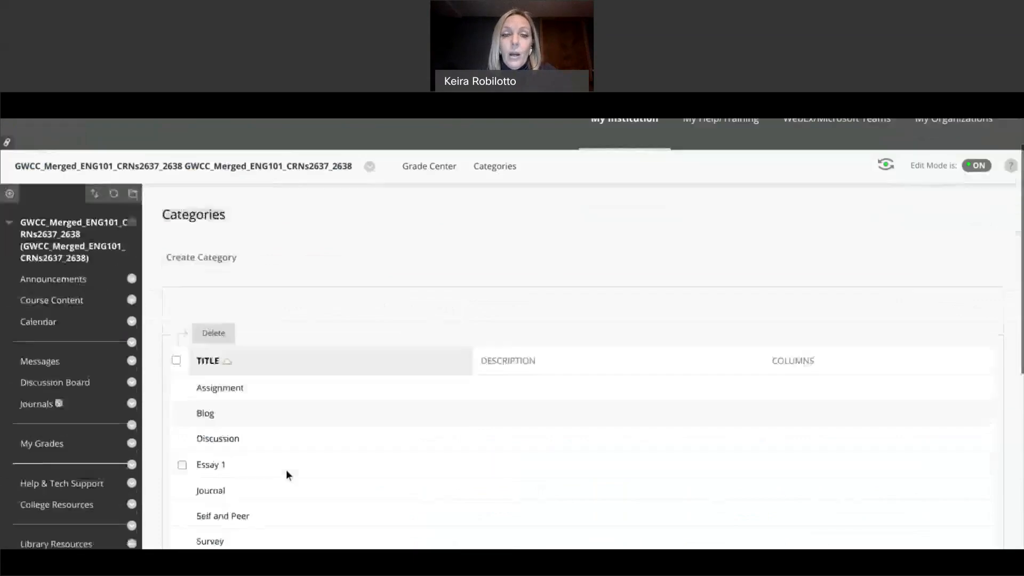
scroll(285, 469, "down", 2)
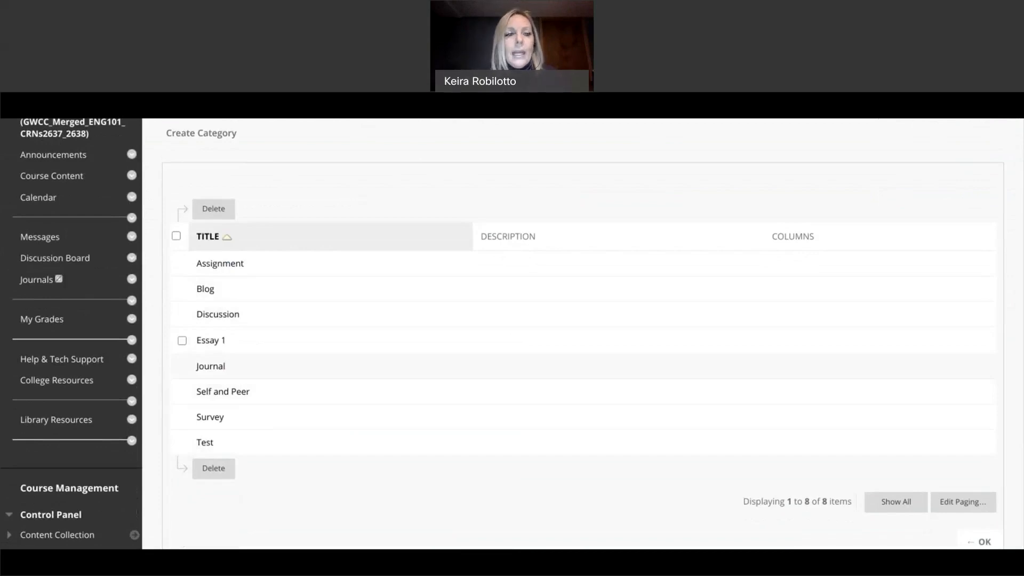
left_click(194, 143)
type("Essay 2")
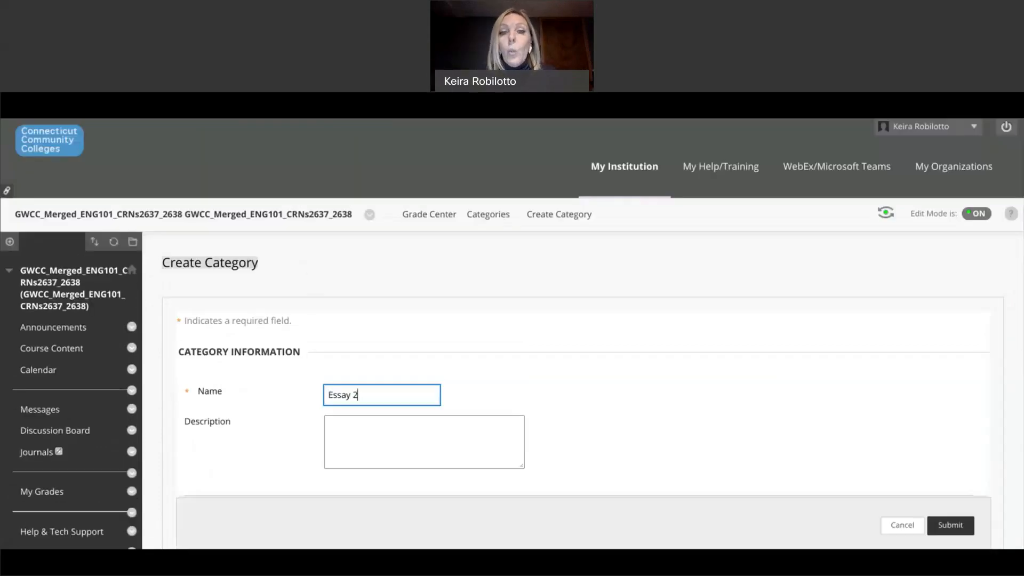
scroll(485, 250, "down", 5)
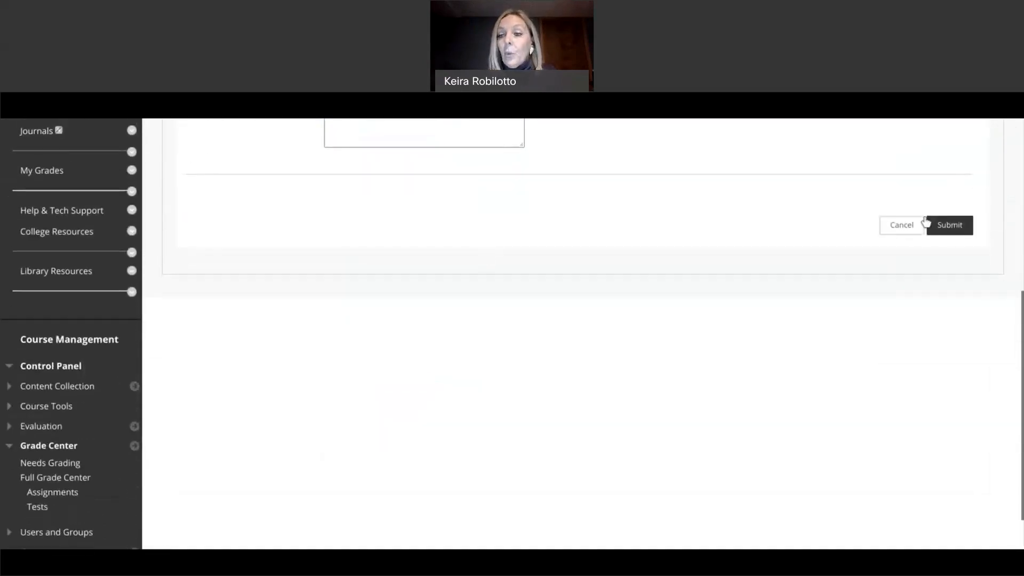
left_click(956, 234)
scroll(955, 229, "down", 3)
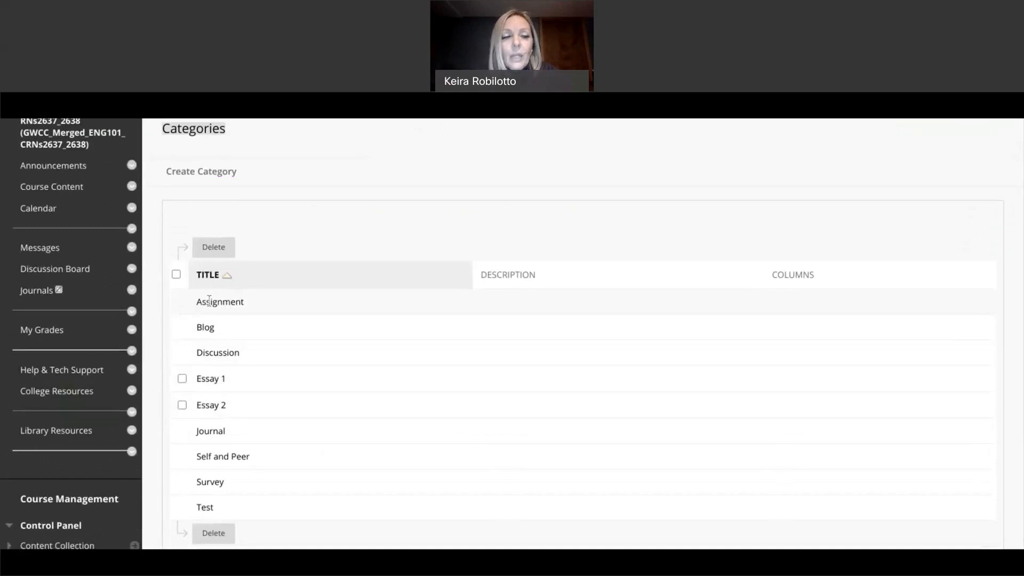
scroll(209, 301, "down", 1)
scroll(209, 301, "up", 1)
scroll(209, 302, "up", 1)
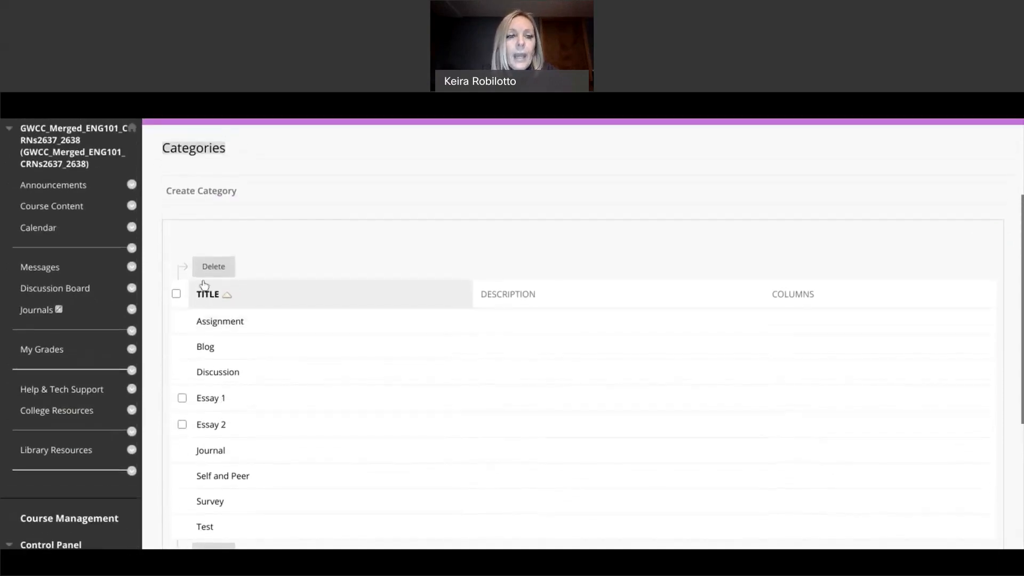
left_click(186, 195)
Step: Name the new category 'Midterm' and save it
type("M")
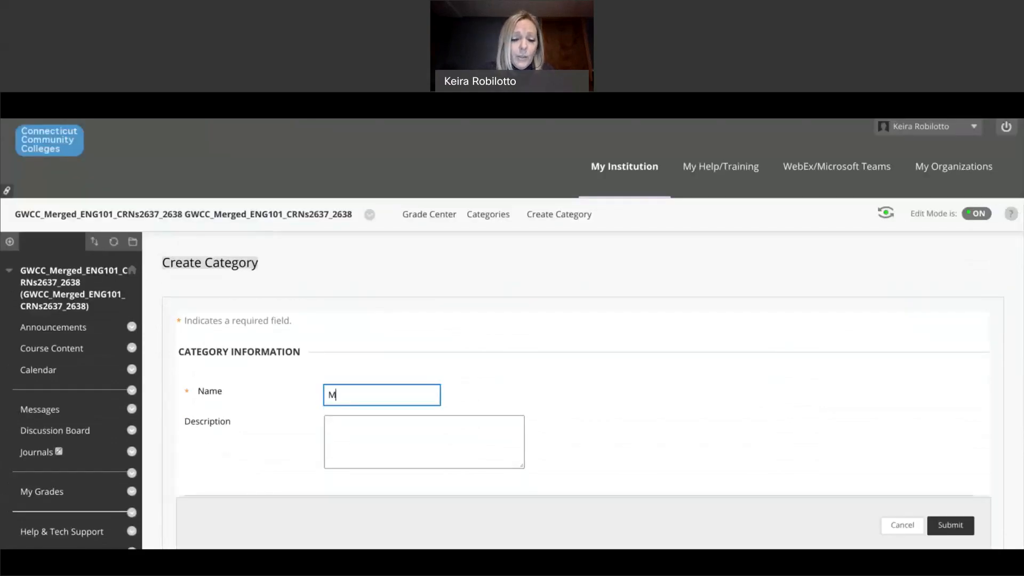
type("idterm")
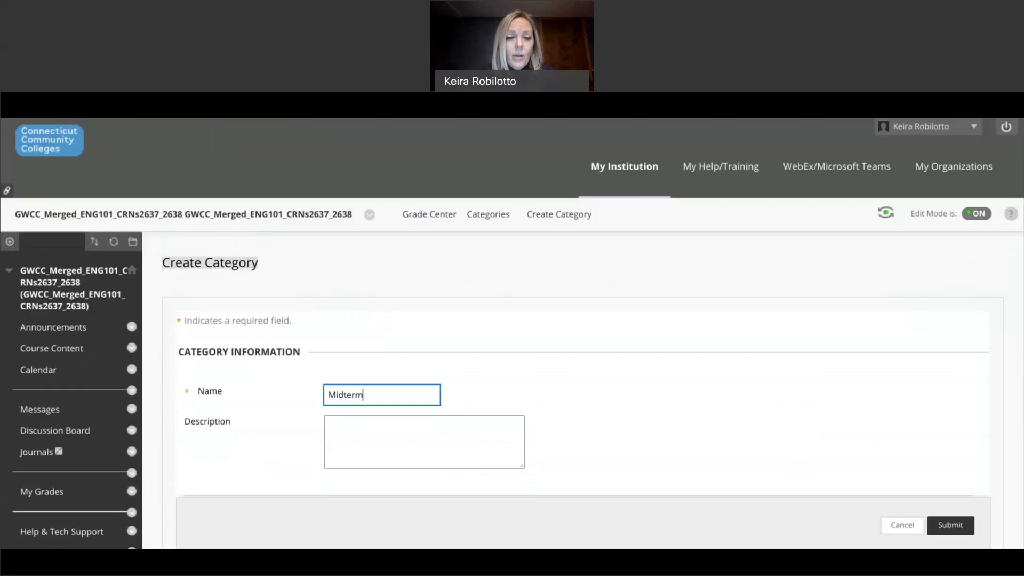
left_click(463, 301)
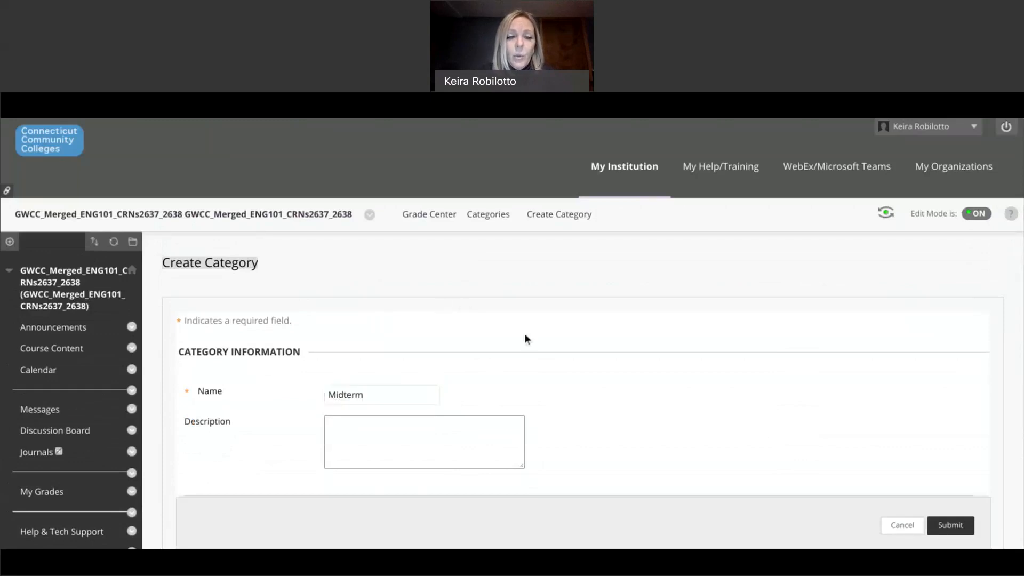
left_click(948, 531)
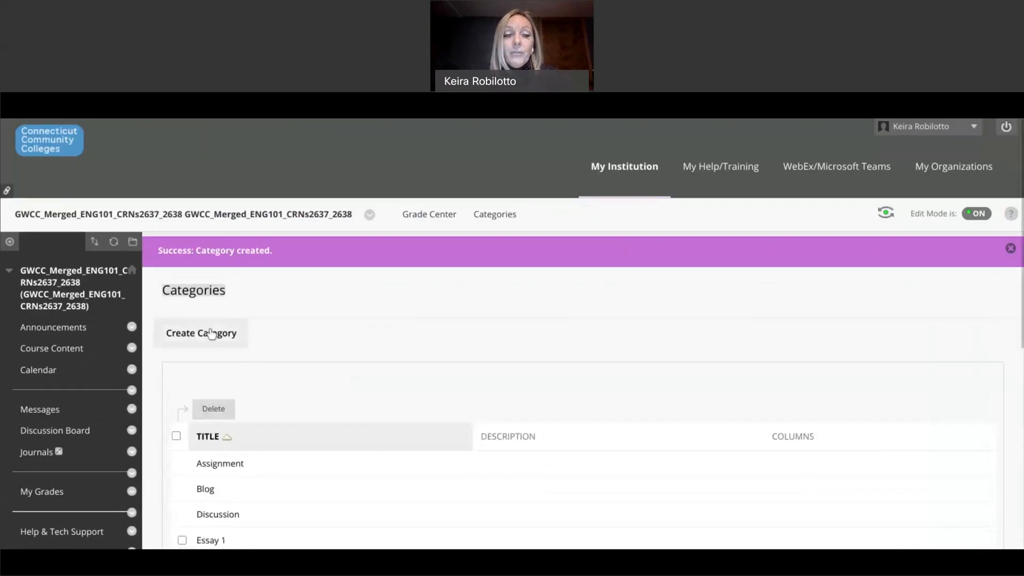
Step: Create a category named 'Final Research Paper'
left_click(212, 333)
left_click(331, 386)
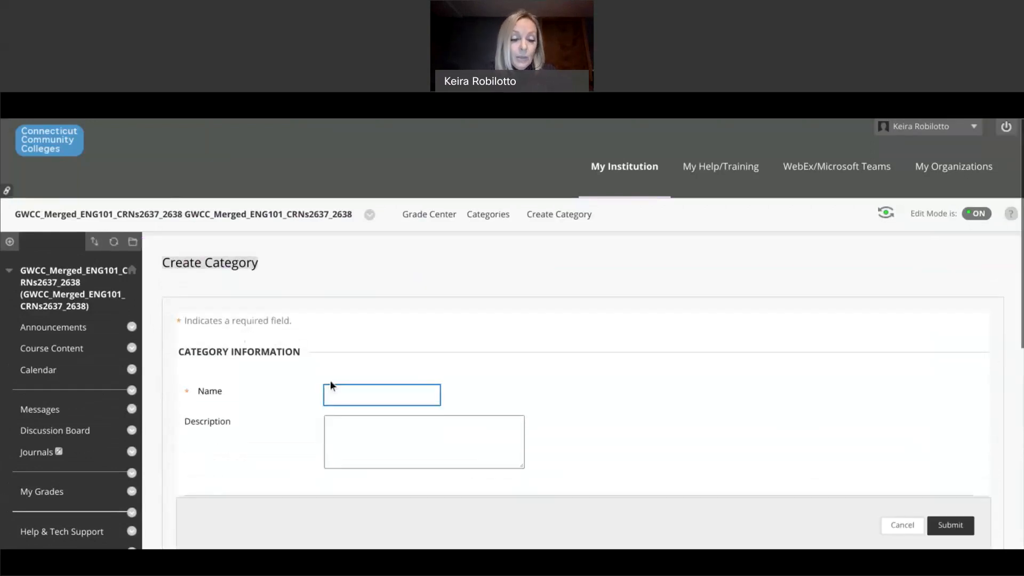
type("Final")
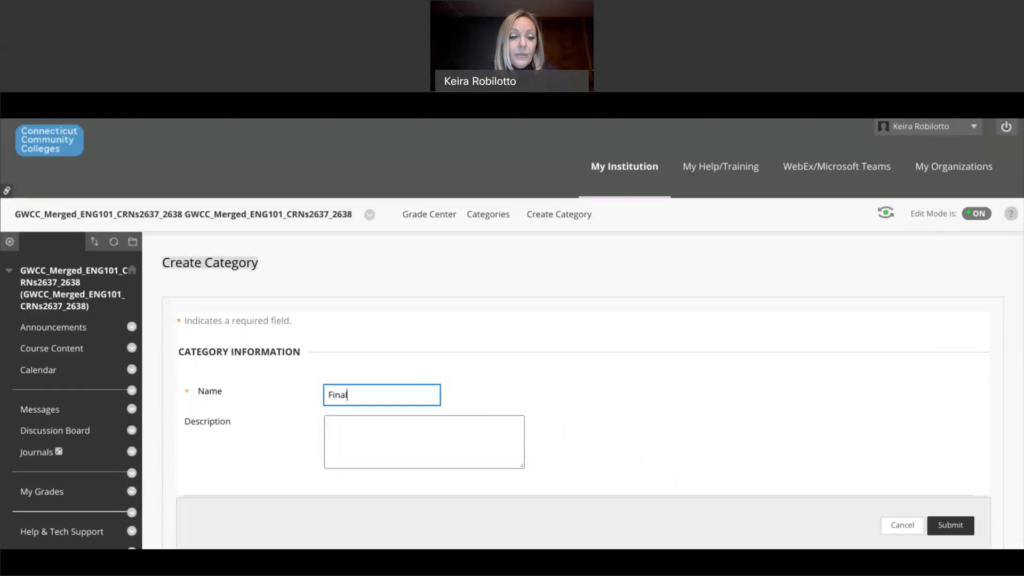
type(" Research Paper")
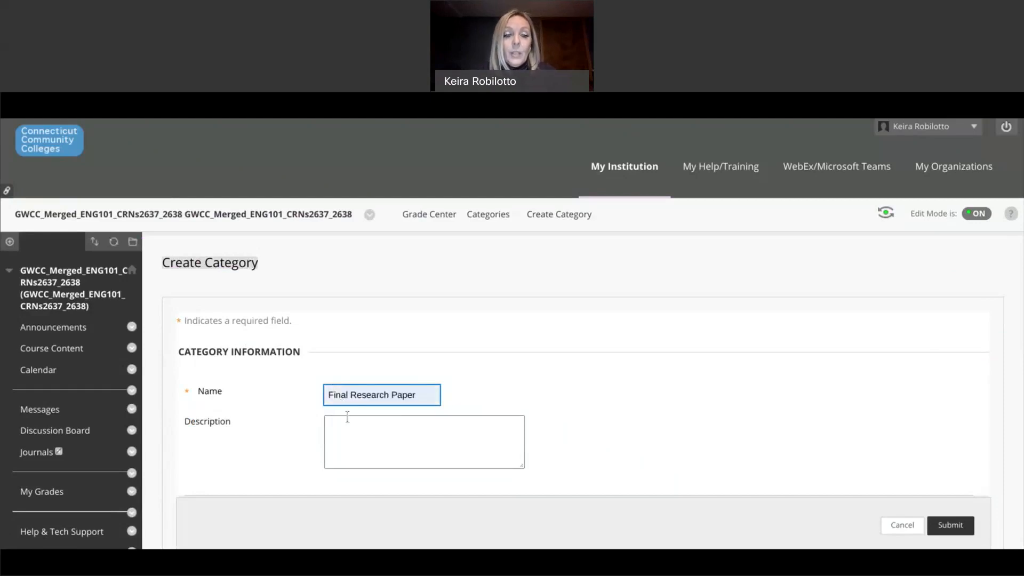
scroll(599, 353, "down", 6)
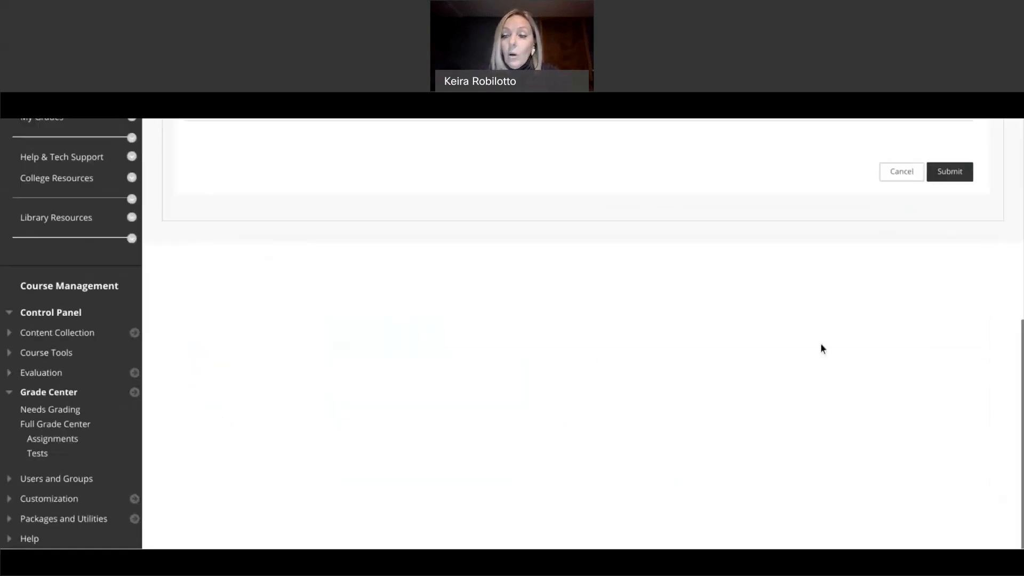
left_click(934, 178)
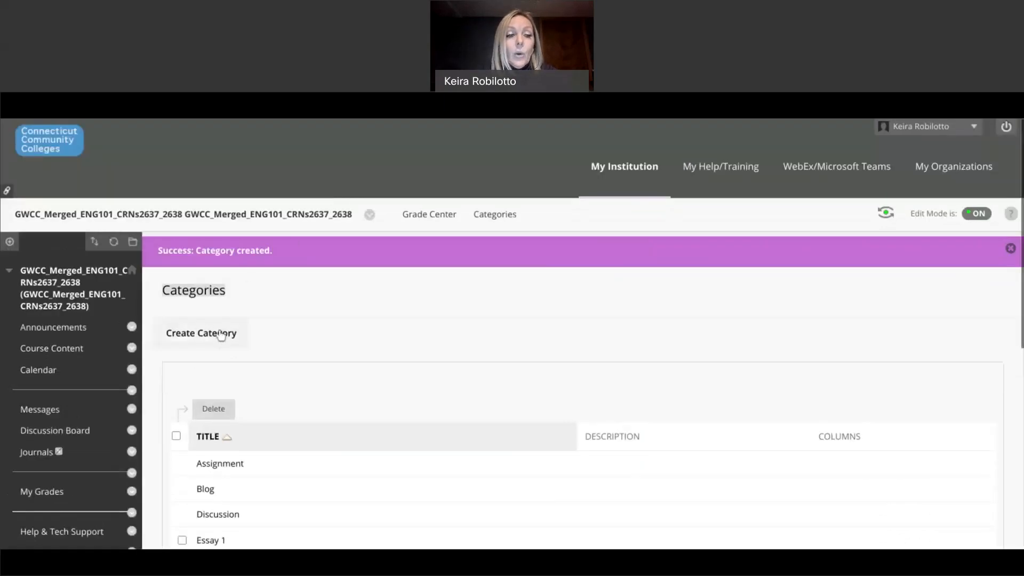
Step: Create a category named 'All Other Assignments'
left_click(221, 336)
left_click(436, 403)
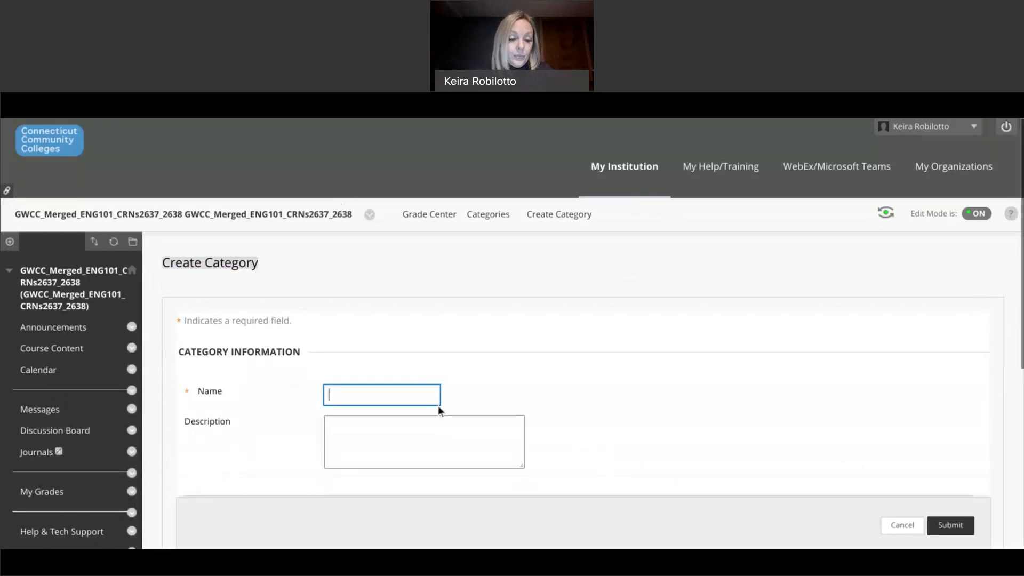
type("All")
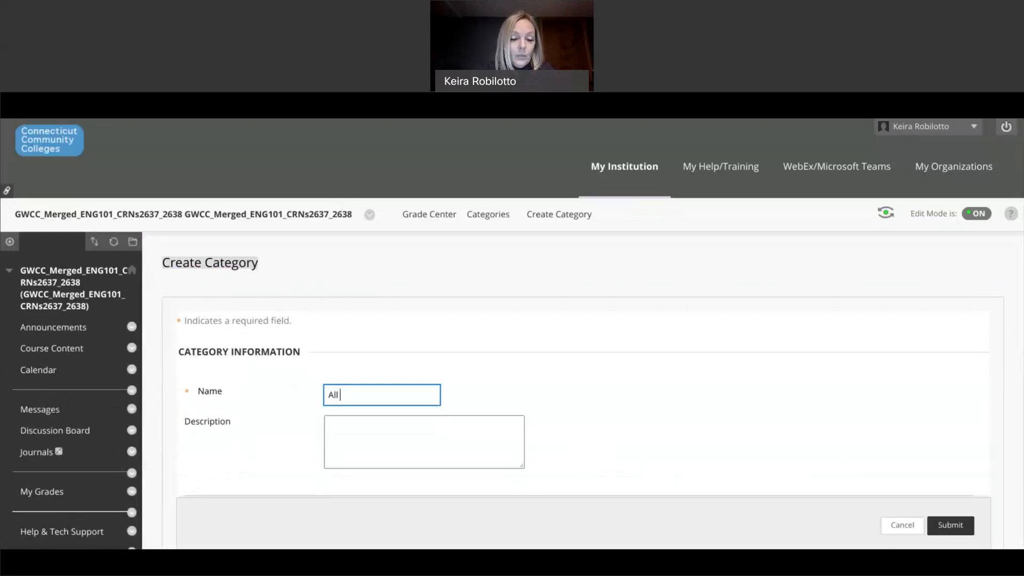
type(" Other ")
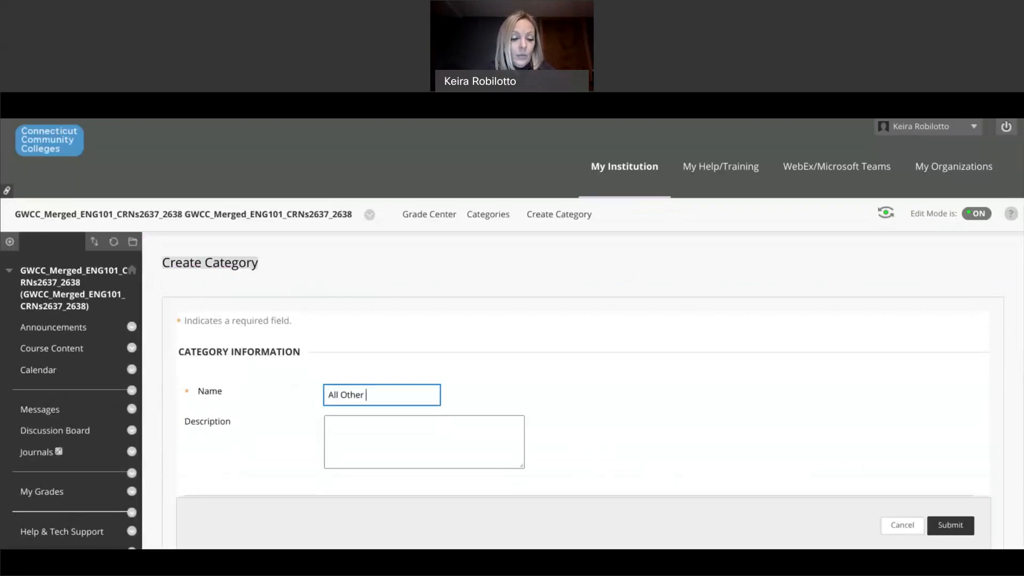
type("Assignment")
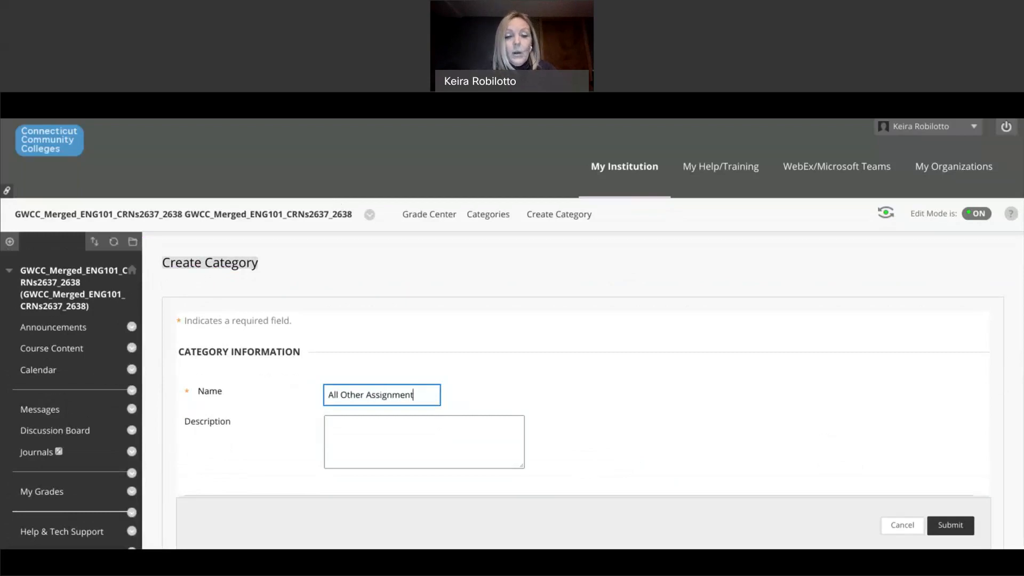
type("s")
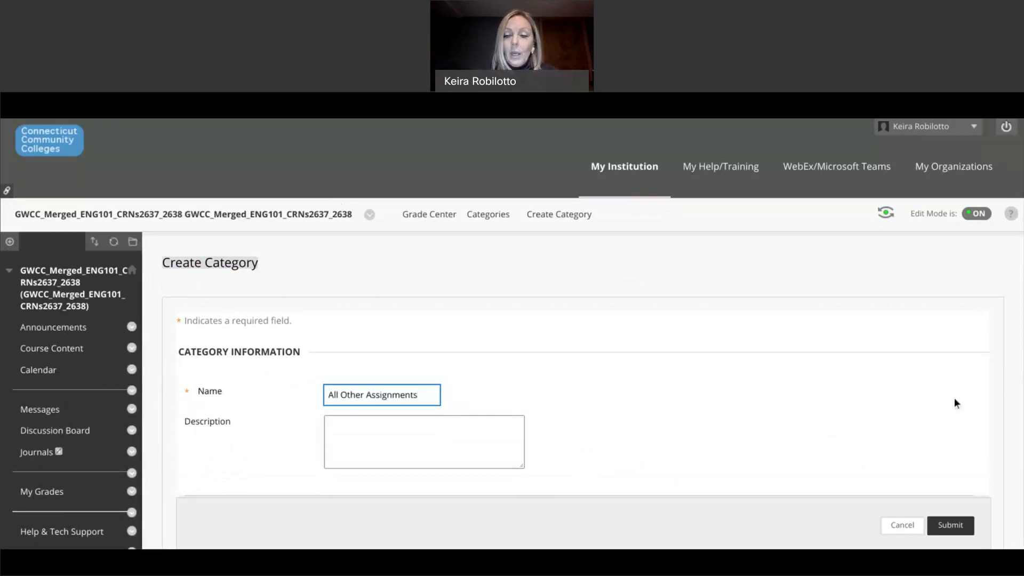
left_click(952, 525)
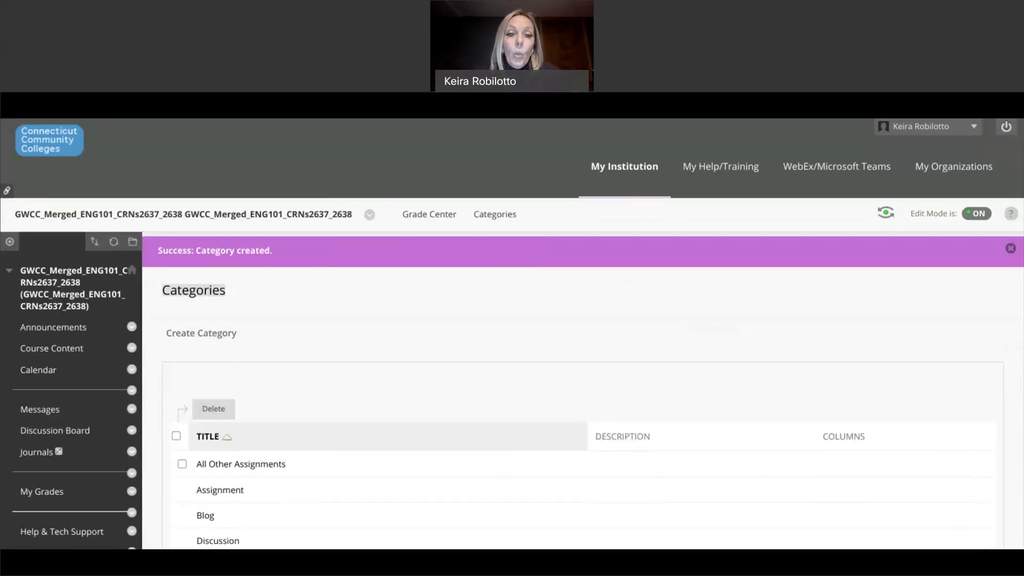
Step: Dismiss the success message, return to the Grade Center and bring up the calculated column types
scroll(583, 333, "down", 5)
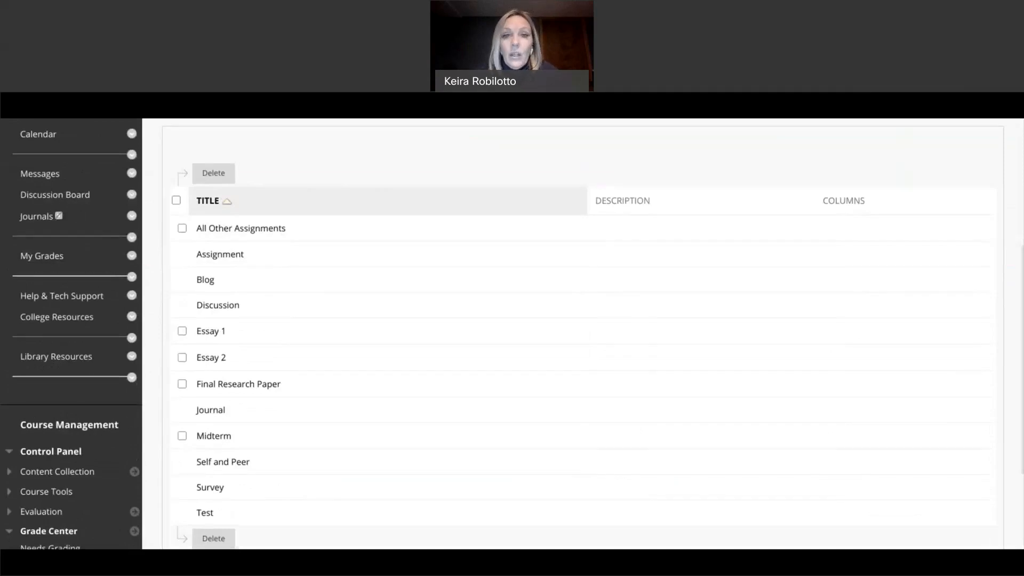
scroll(583, 333, "down", 3)
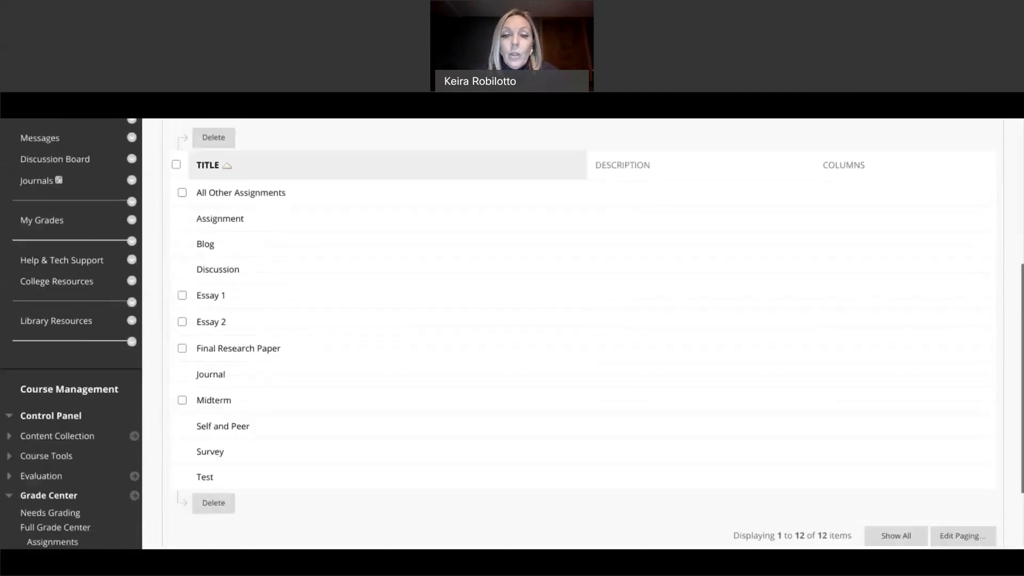
scroll(583, 334, "up", 7)
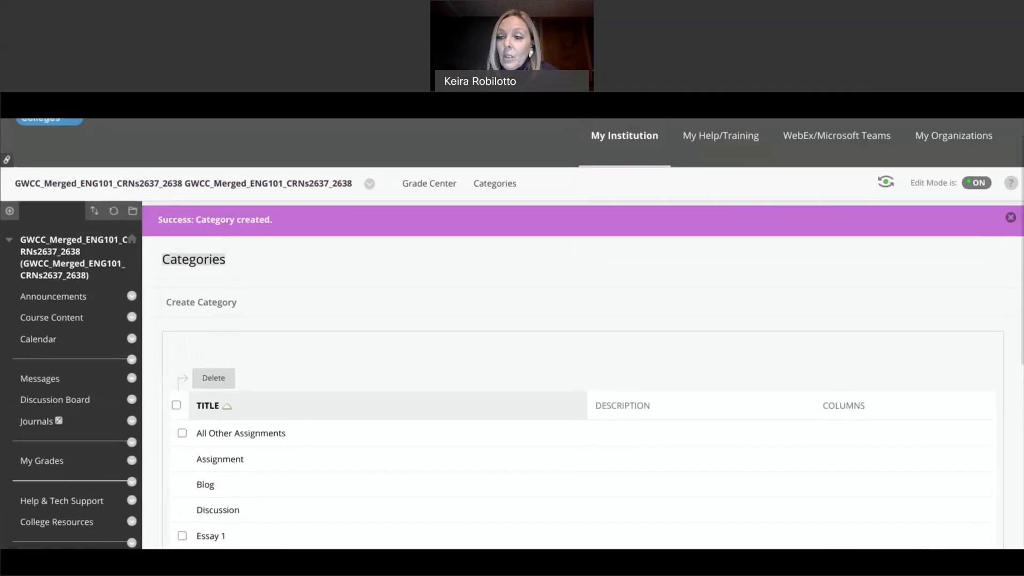
left_click(1009, 219)
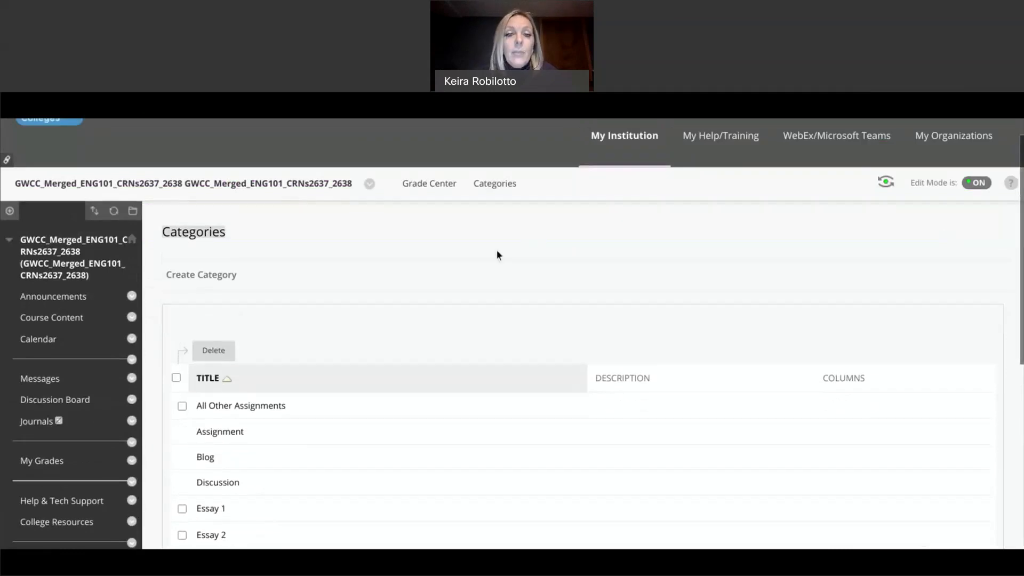
left_click(441, 184)
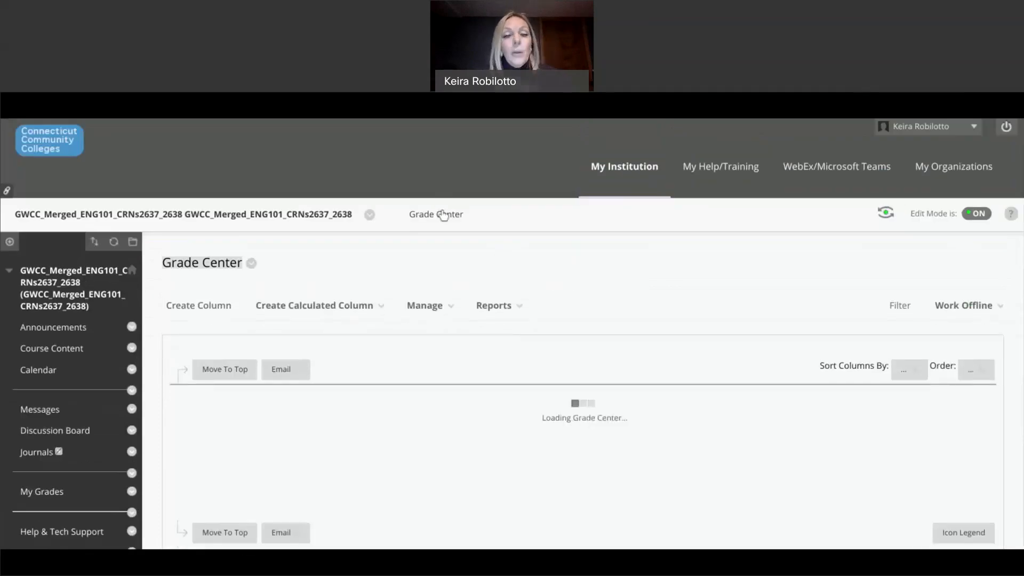
left_click(450, 307)
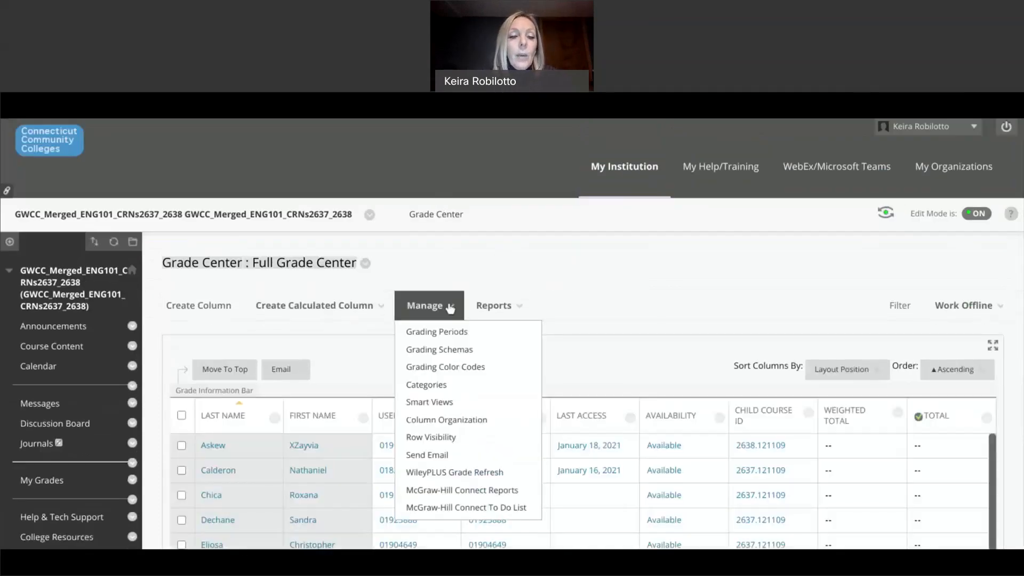
left_click(369, 307)
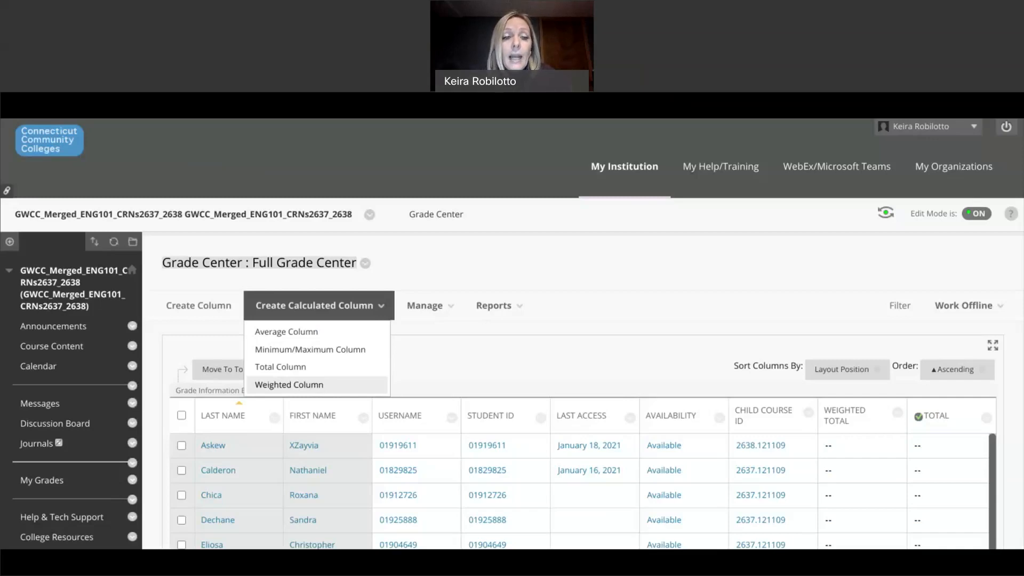
Step: Create a Weighted Column with the column name 'Course Average'
left_click(319, 387)
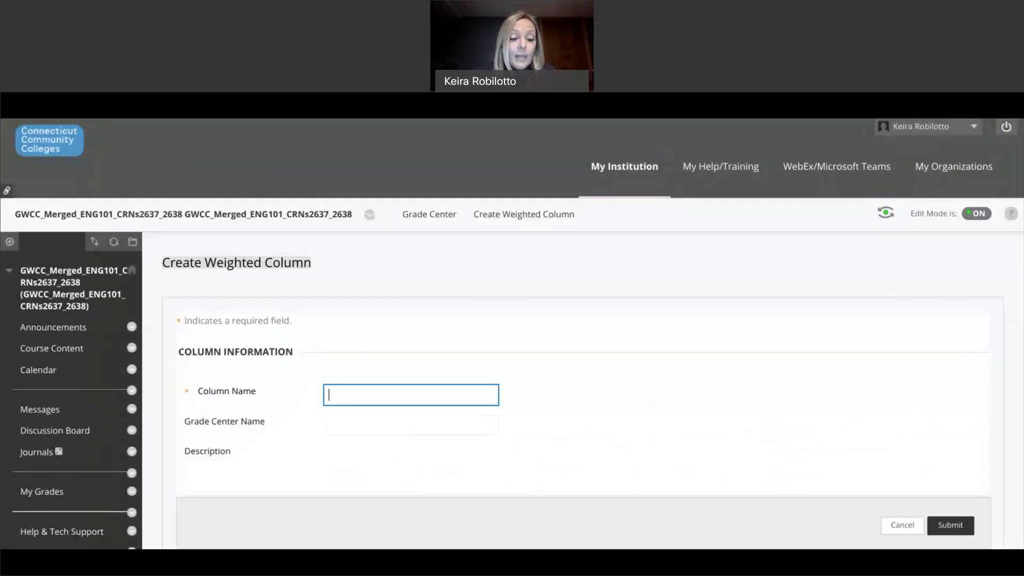
type("C")
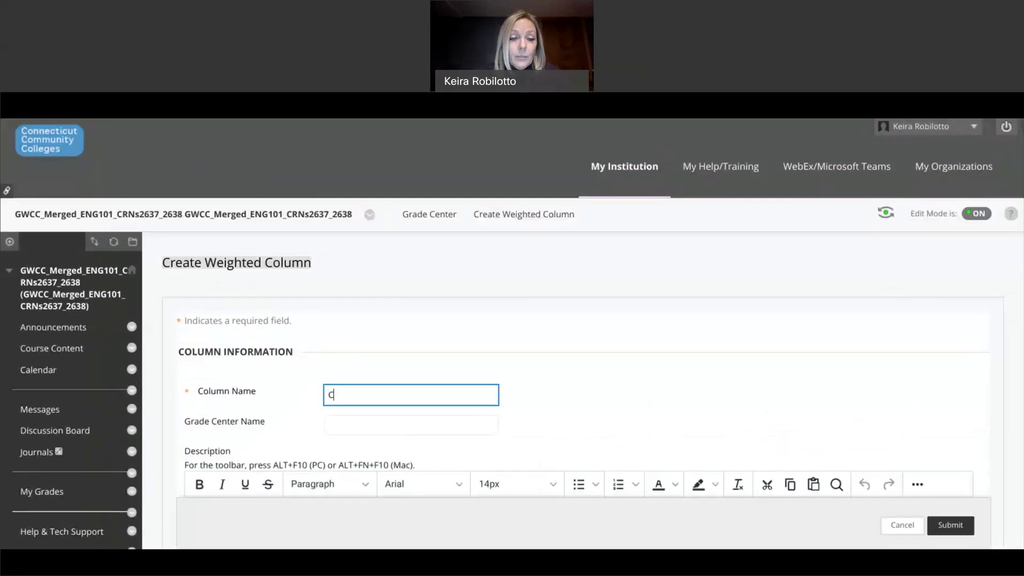
left_click(343, 425)
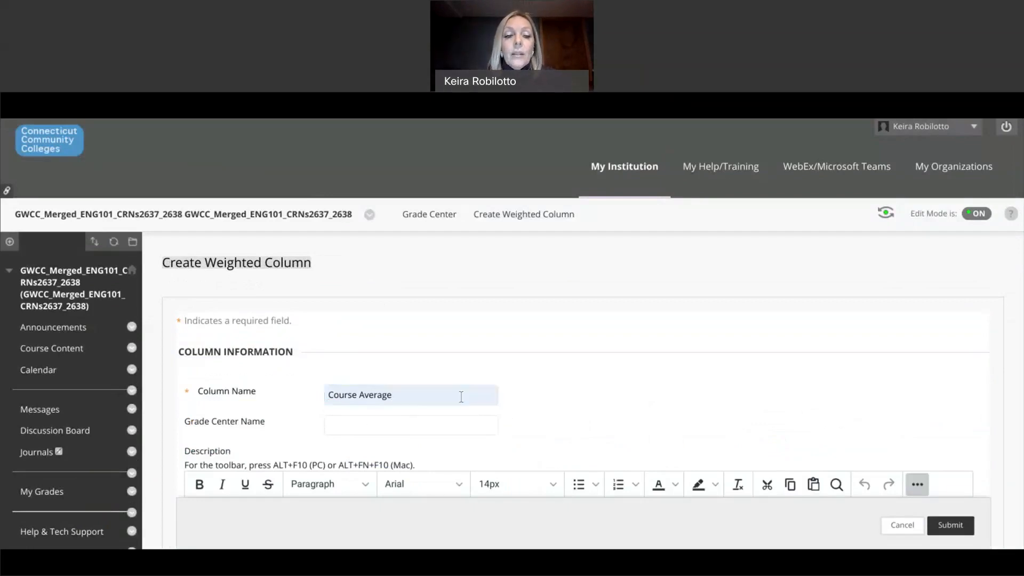
scroll(548, 387, "down", 2)
scroll(548, 386, "down", 3)
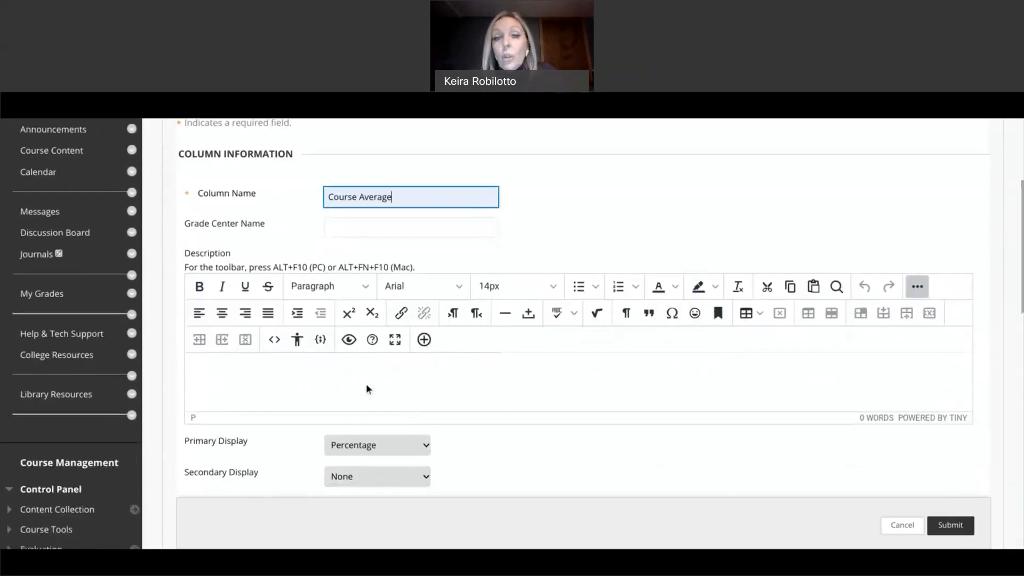
Step: Keep Percentage as the primary display and set Letter as the secondary display
scroll(366, 386, "down", 3)
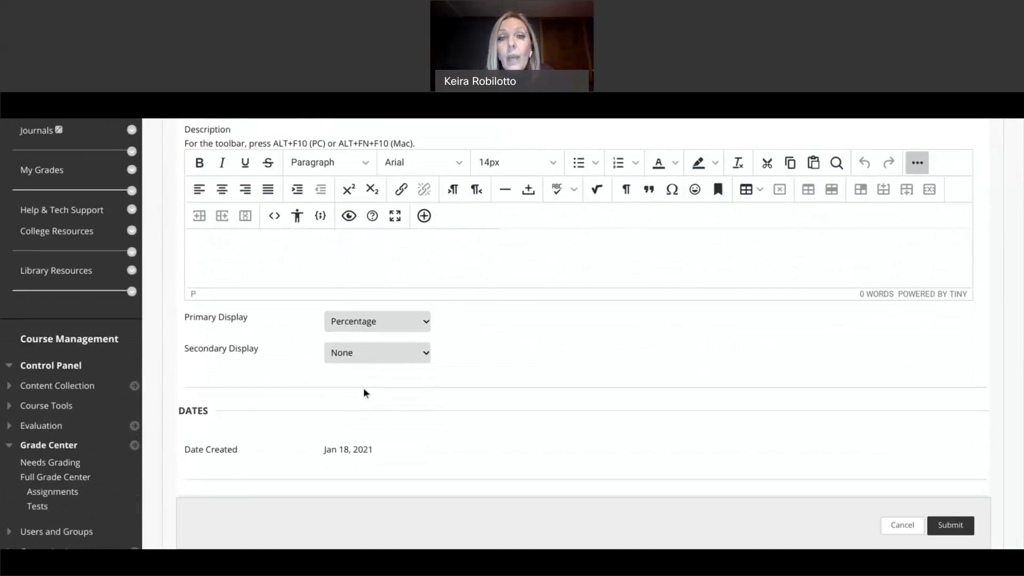
left_click(377, 321)
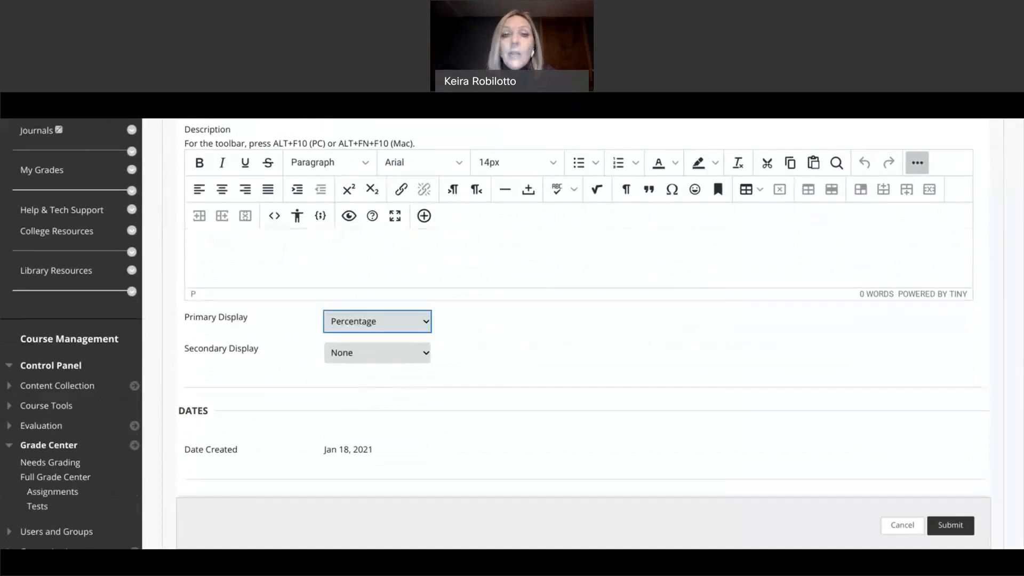
left_click(341, 356)
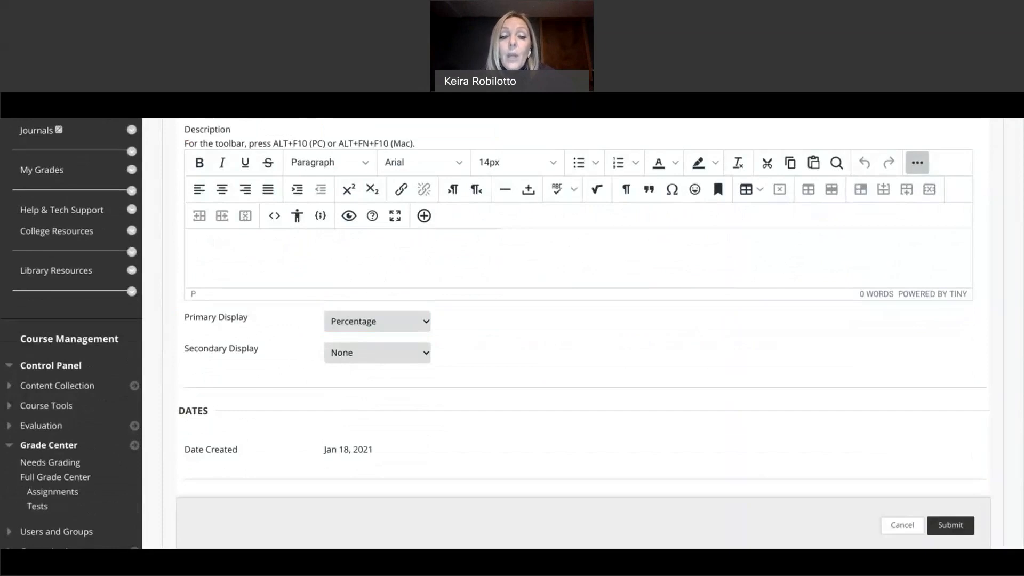
left_click(356, 469)
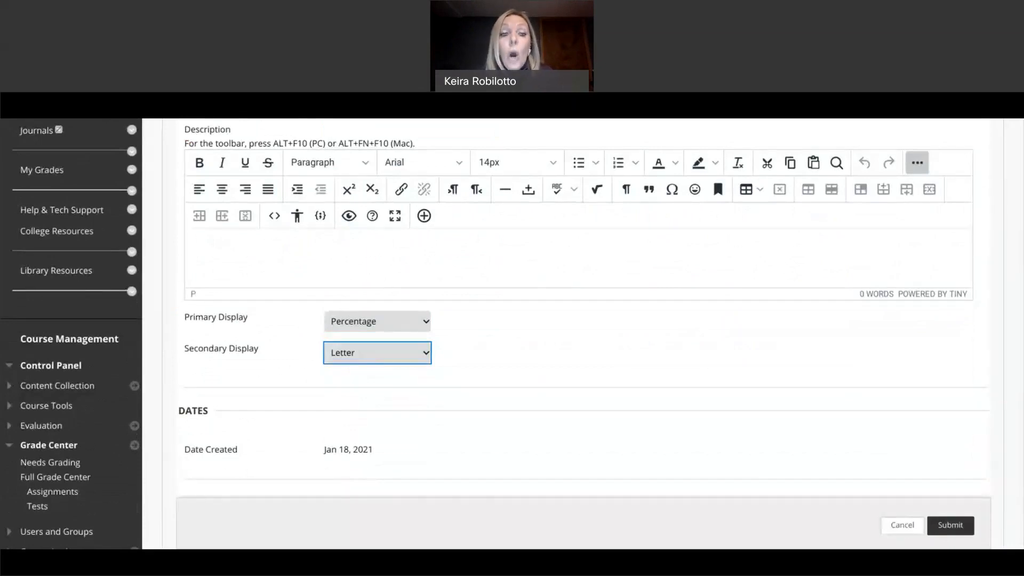
left_click(390, 347)
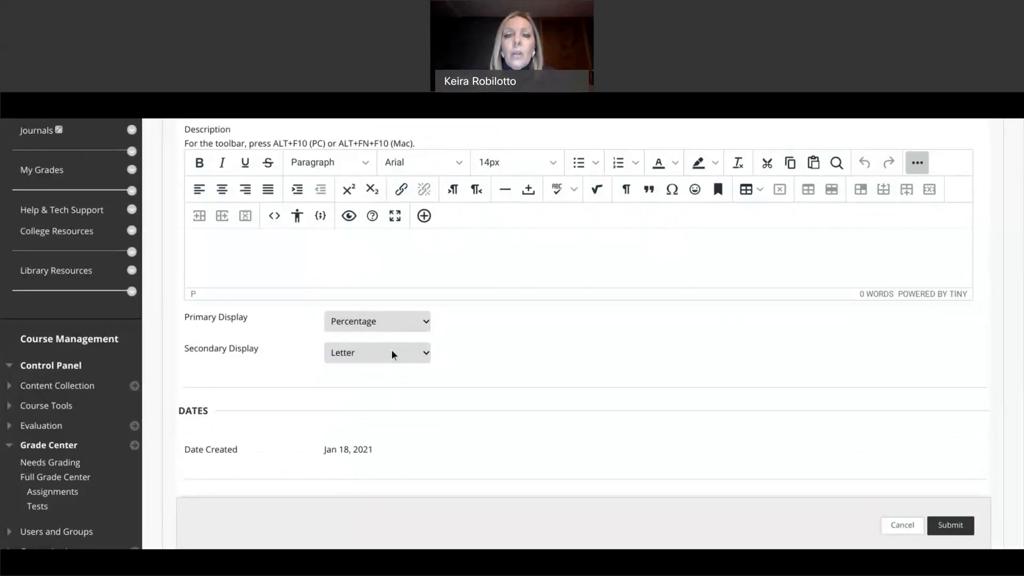
Step: Add the All Other Assignments category to the weighting at 30%
scroll(391, 349, "down", 4)
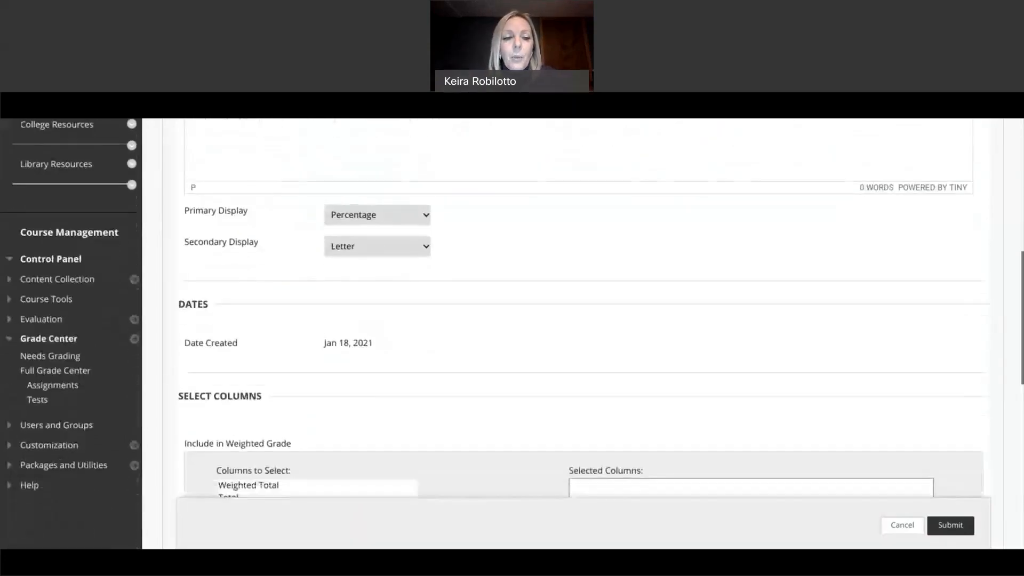
scroll(311, 318, "down", 2)
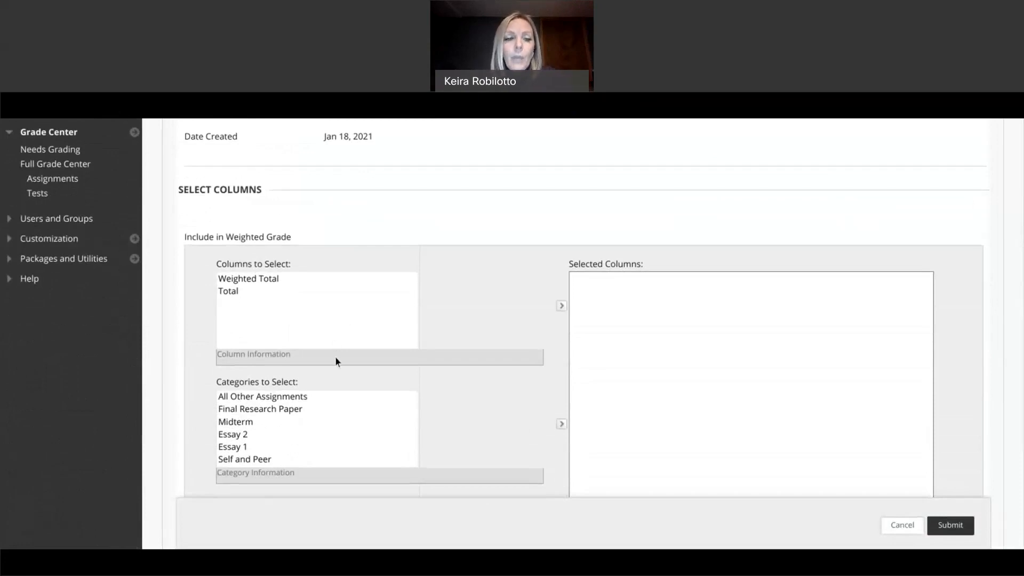
left_click(289, 398)
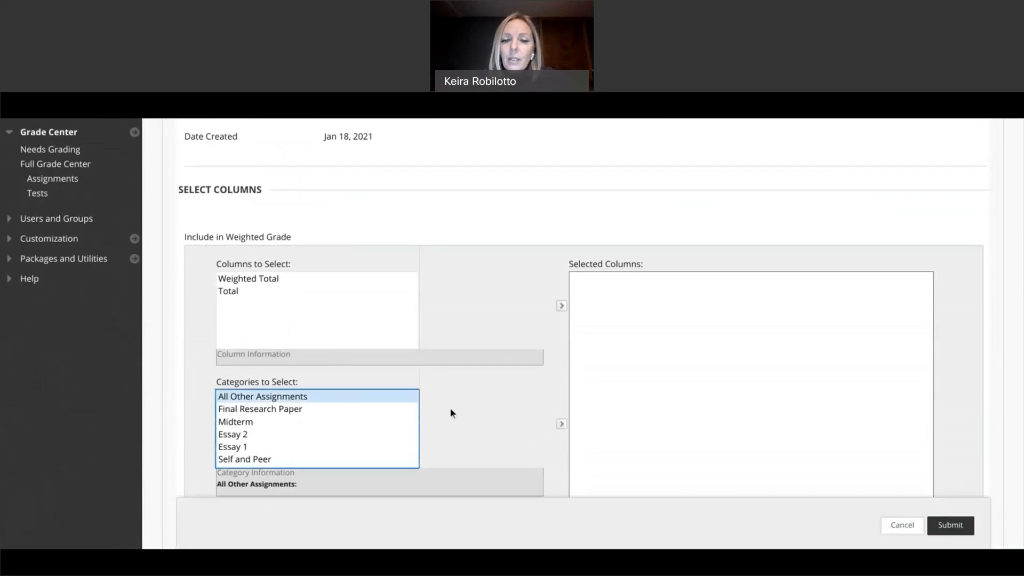
left_click(562, 425)
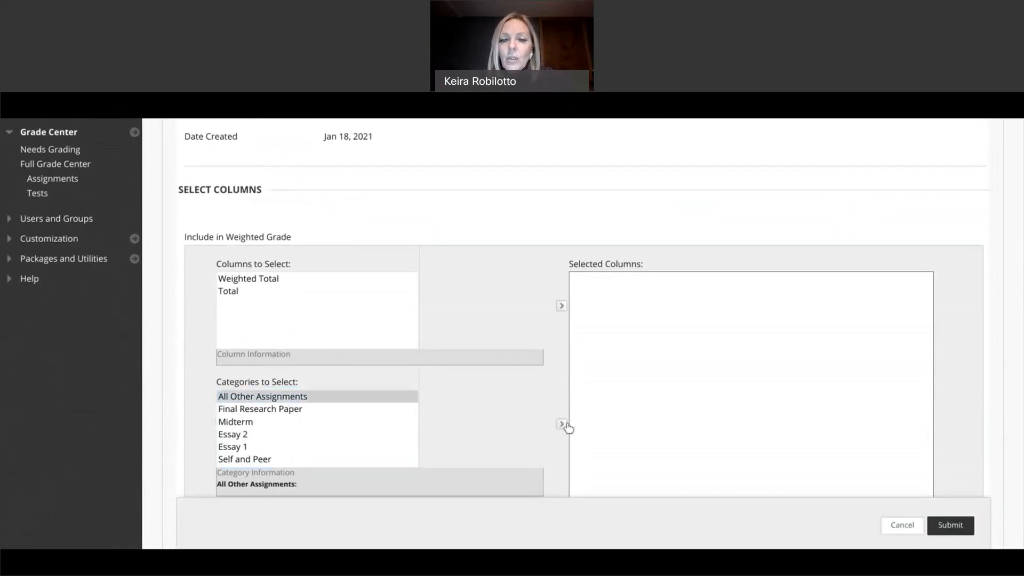
left_click(563, 425)
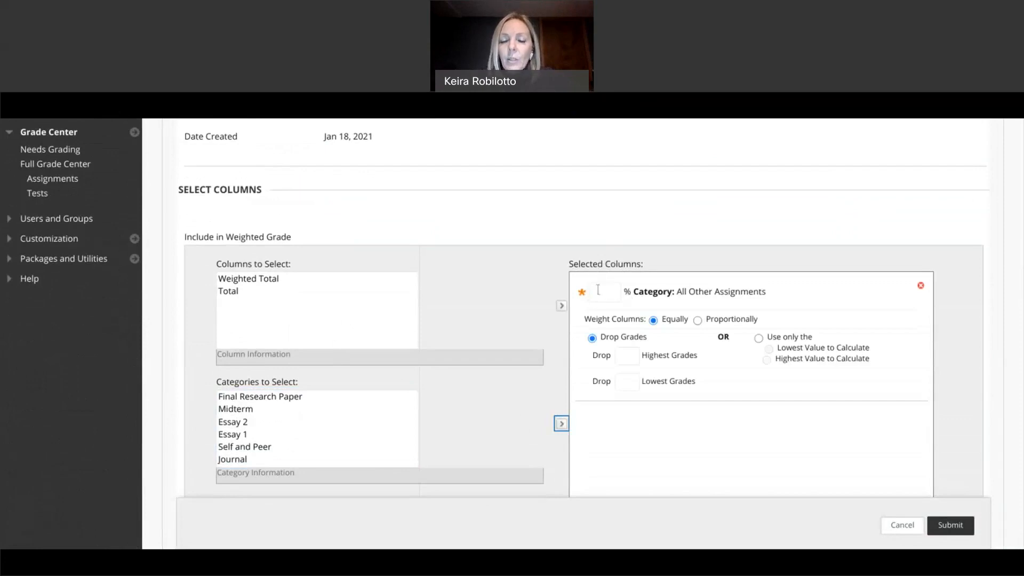
left_click(600, 291)
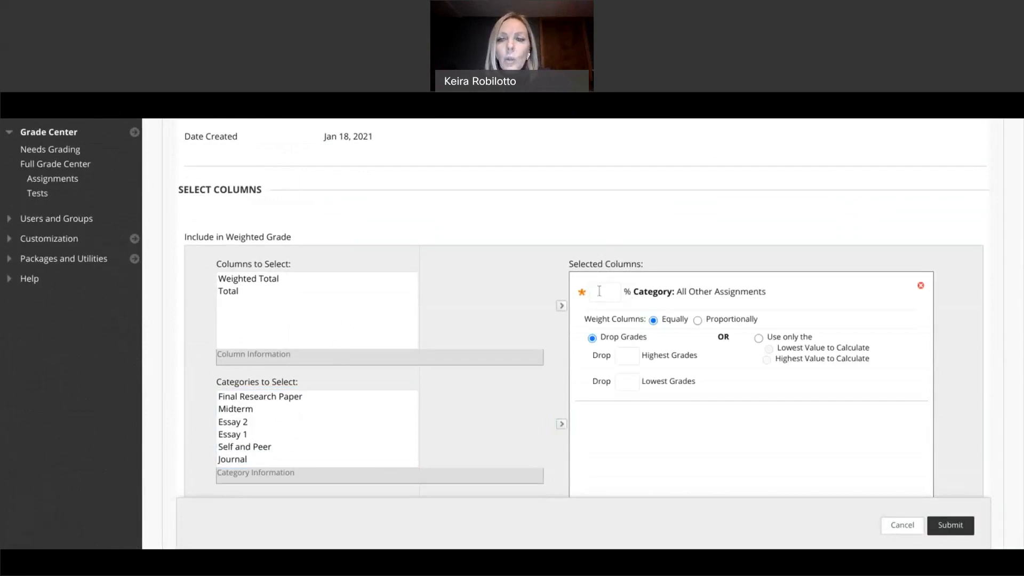
type("30")
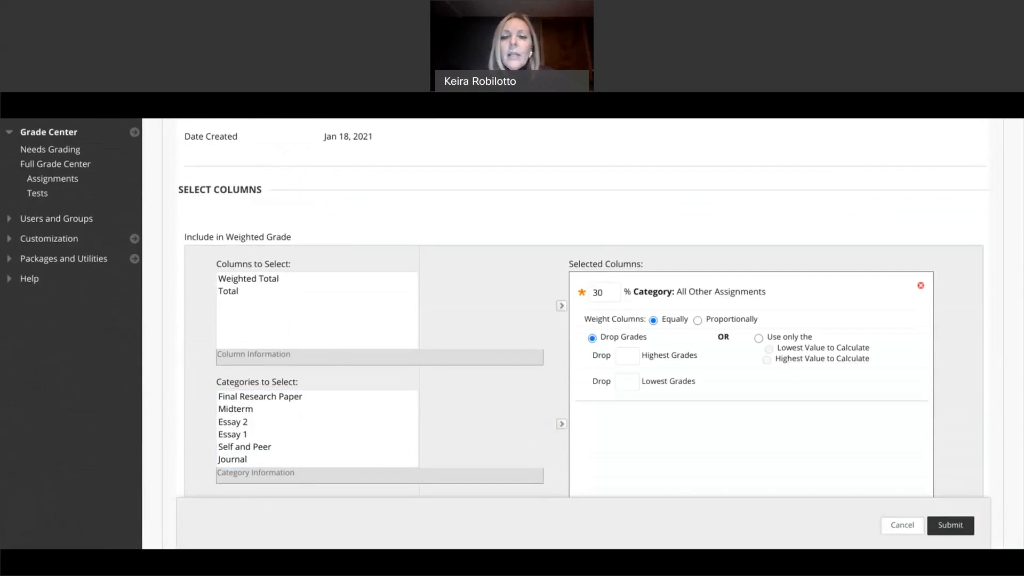
left_click(541, 325)
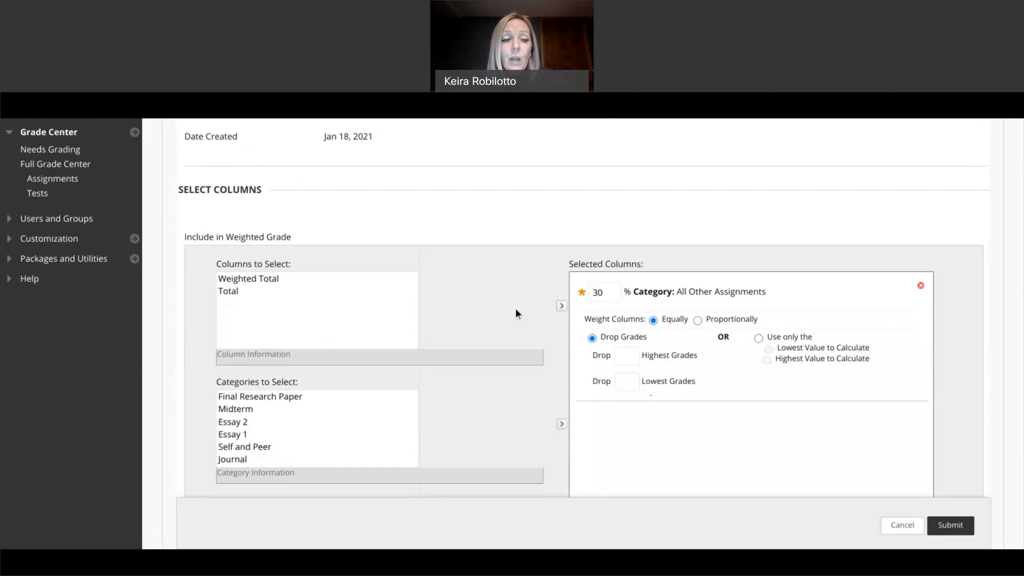
Step: Add the Essay 1 category to the weighting at 15%
left_click(240, 436)
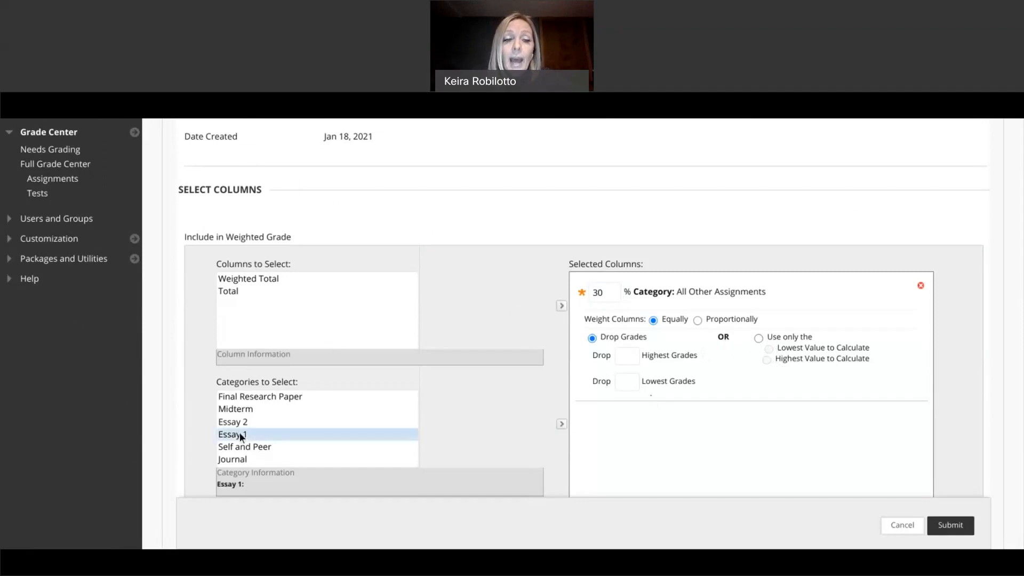
left_click(239, 433)
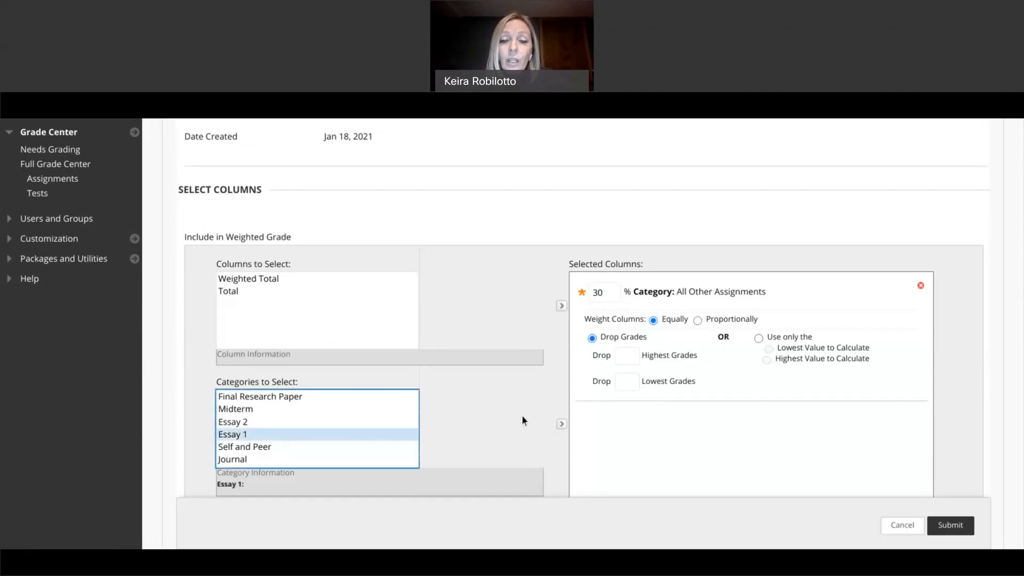
left_click(562, 427)
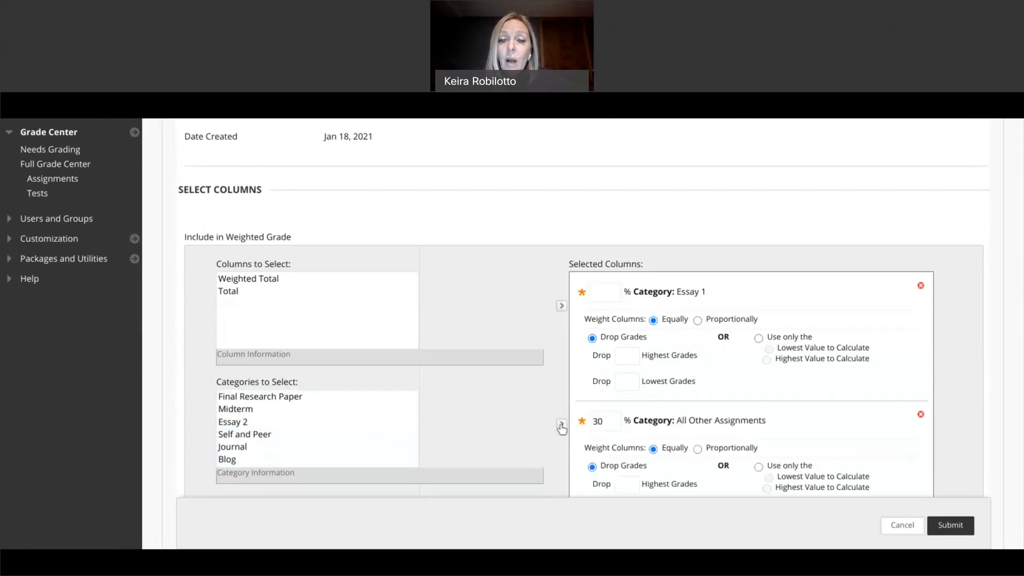
left_click(597, 294)
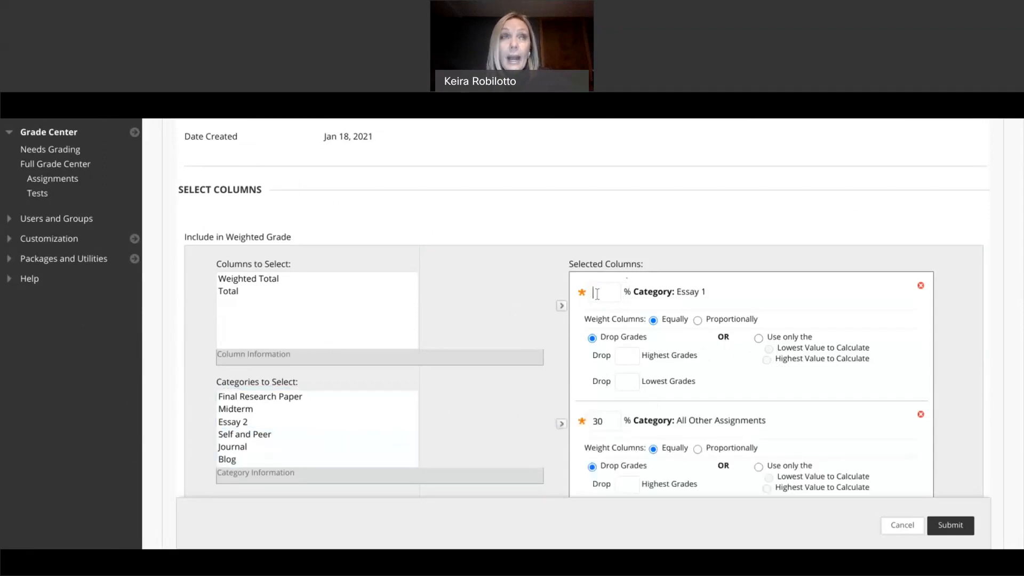
type("15")
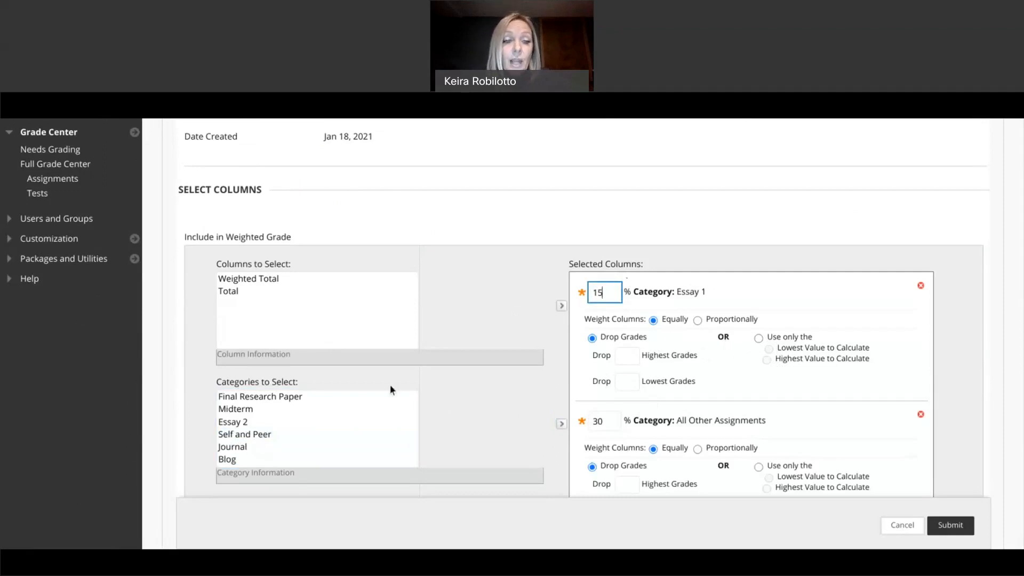
Step: Add the Essay 2 category at 15%, bringing the total weight to 60%
left_click(239, 425)
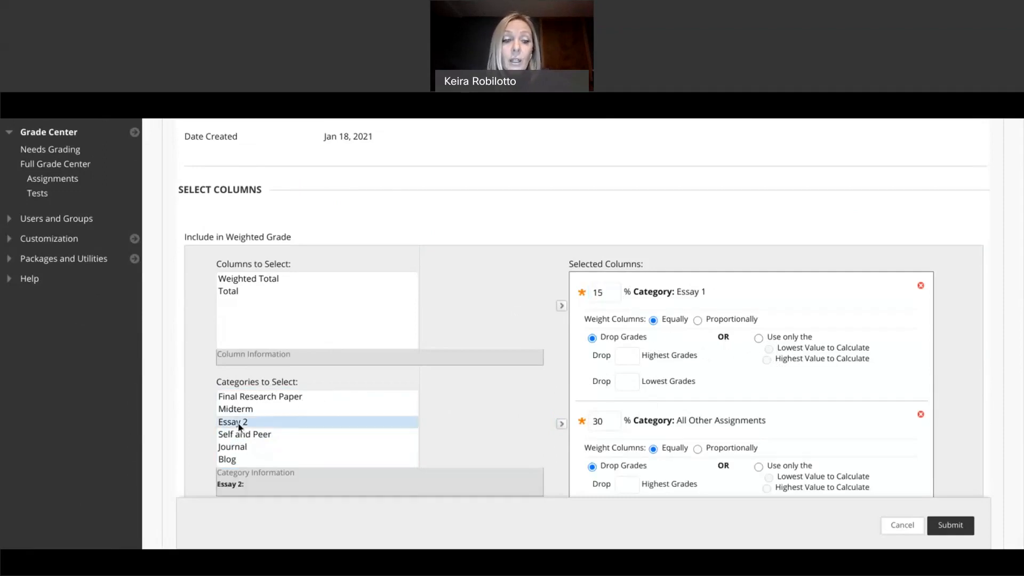
scroll(395, 425, "down", 2)
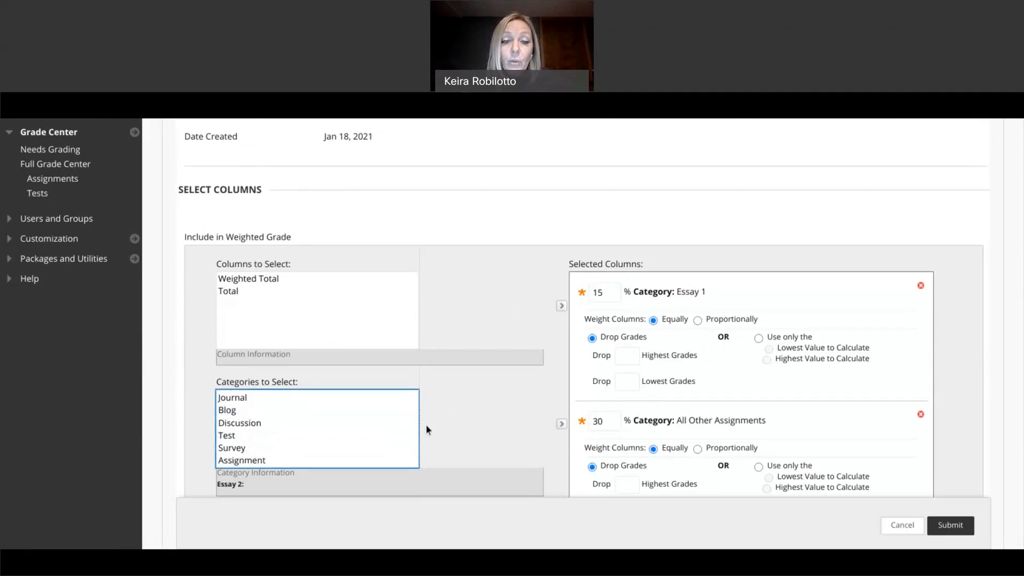
left_click(560, 426)
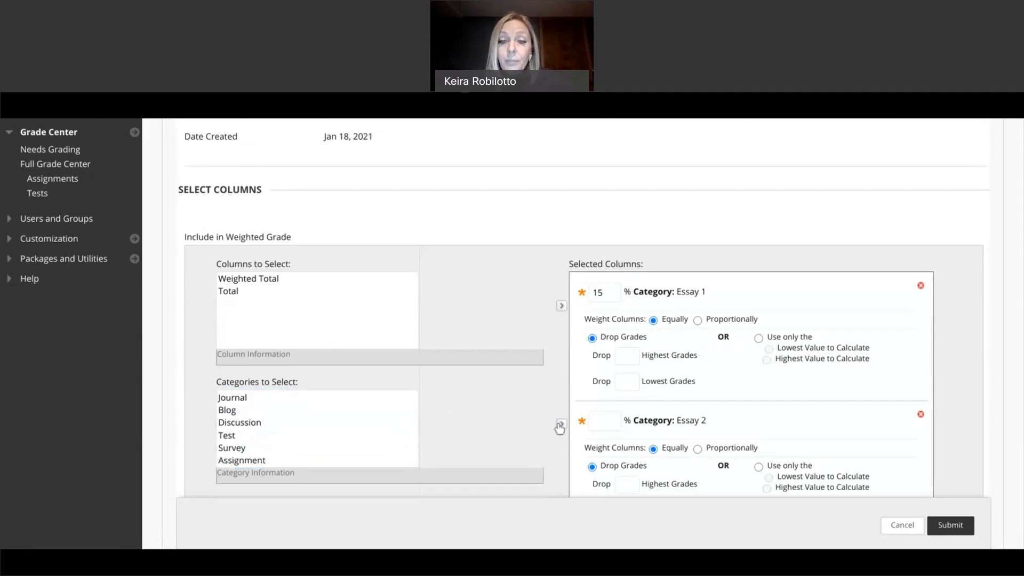
left_click(613, 418)
type("15")
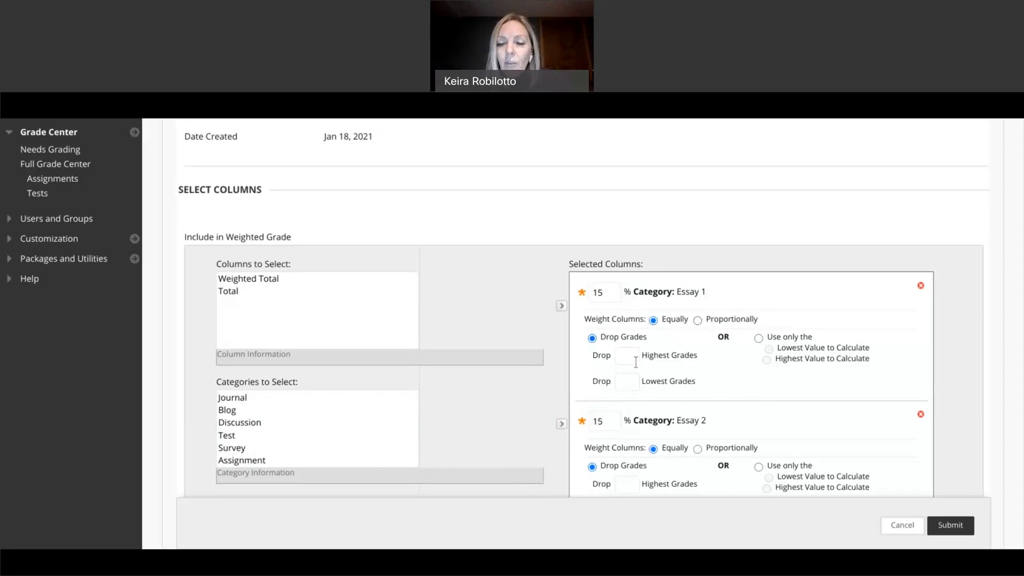
scroll(636, 361, "down", 1)
scroll(636, 361, "down", 4)
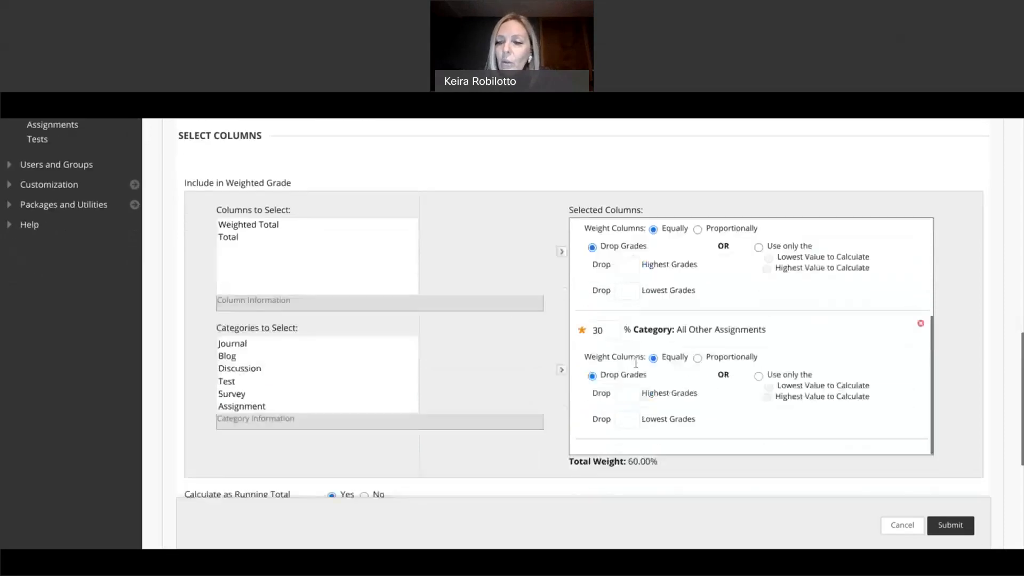
scroll(635, 362, "down", 1)
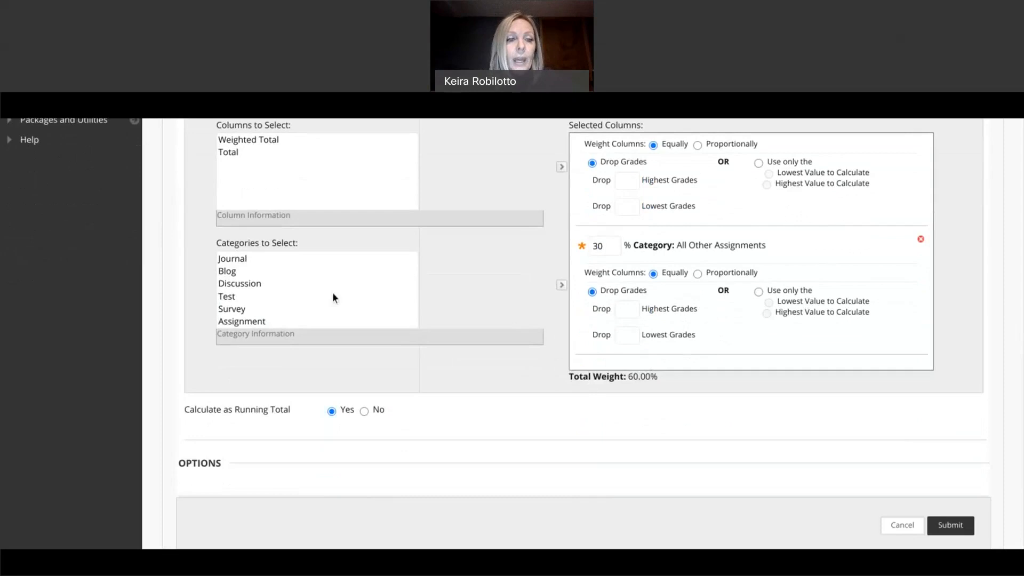
Step: Add the Final Research Paper category to the weighting at 25%
scroll(300, 277, "up", 2)
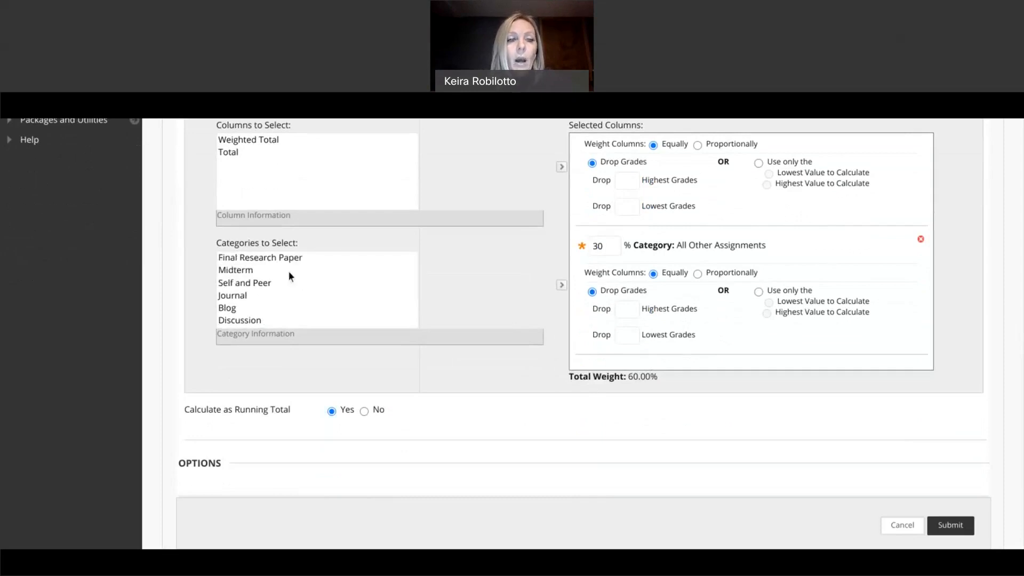
left_click(266, 257)
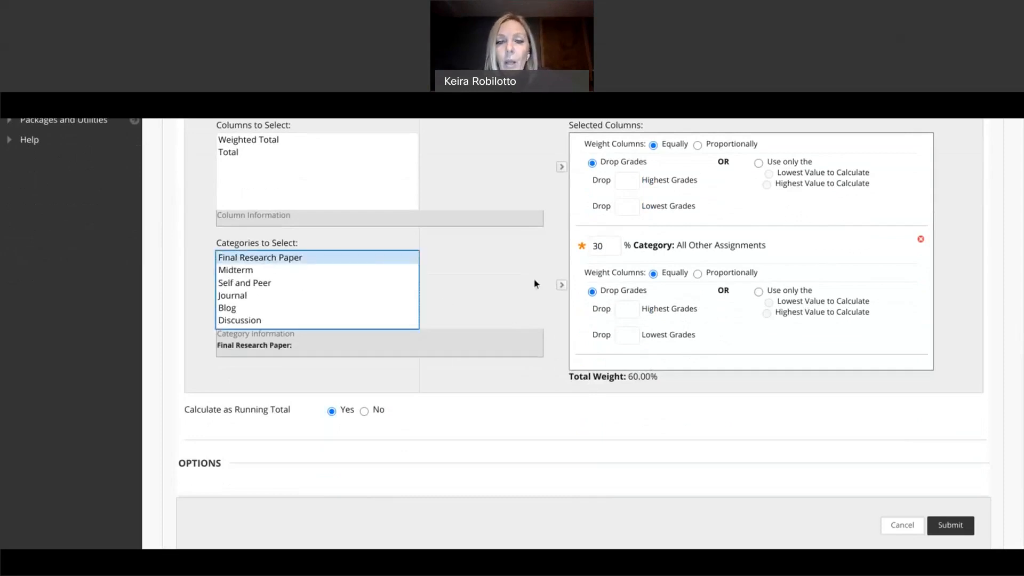
left_click(560, 287)
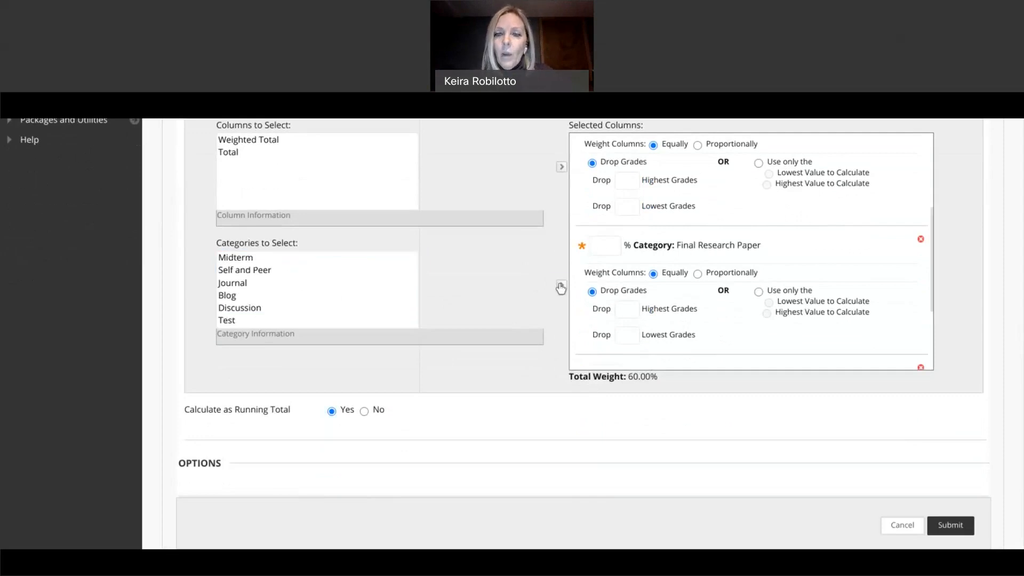
scroll(654, 272, "up", 5)
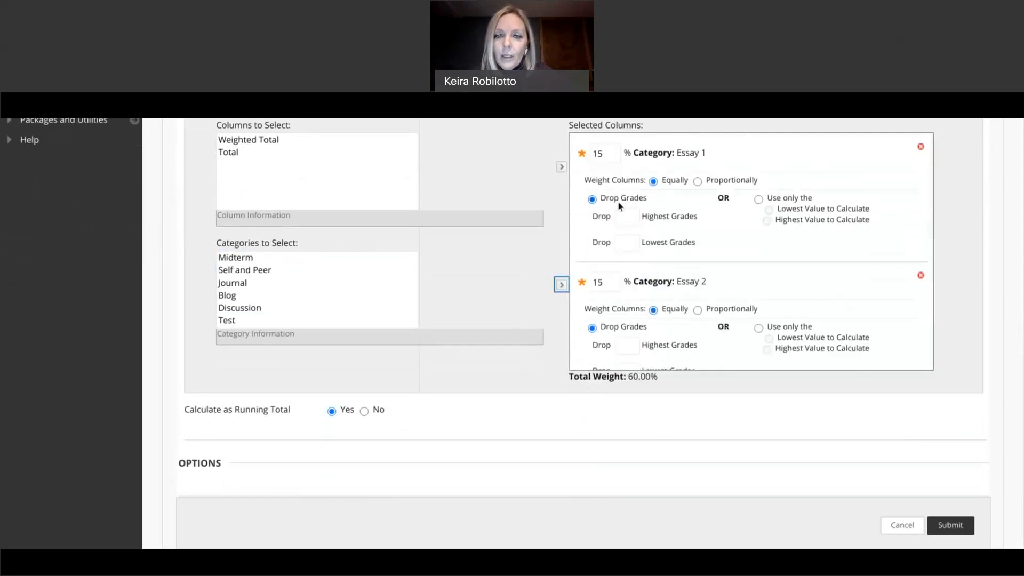
scroll(619, 206, "down", 8)
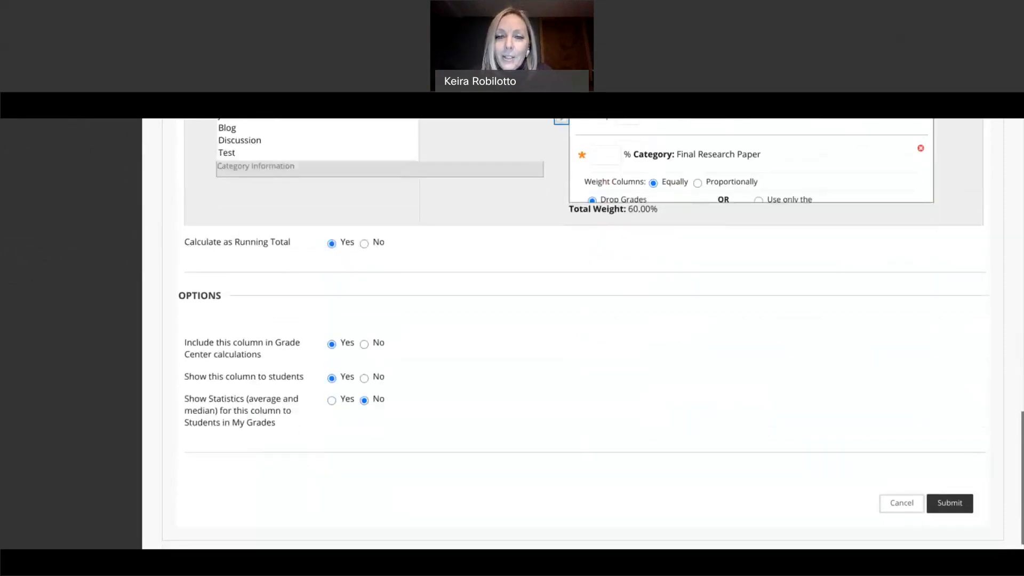
left_click(603, 156)
type("25")
left_click(723, 208)
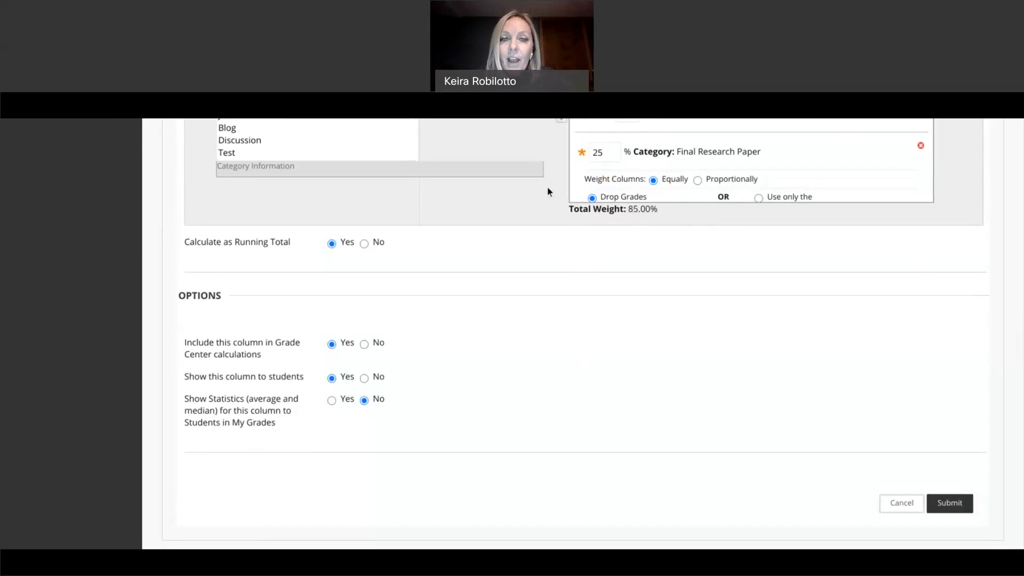
Step: Add the Midterm category at 15% so the total weight reaches 100%
scroll(545, 190, "up", 2)
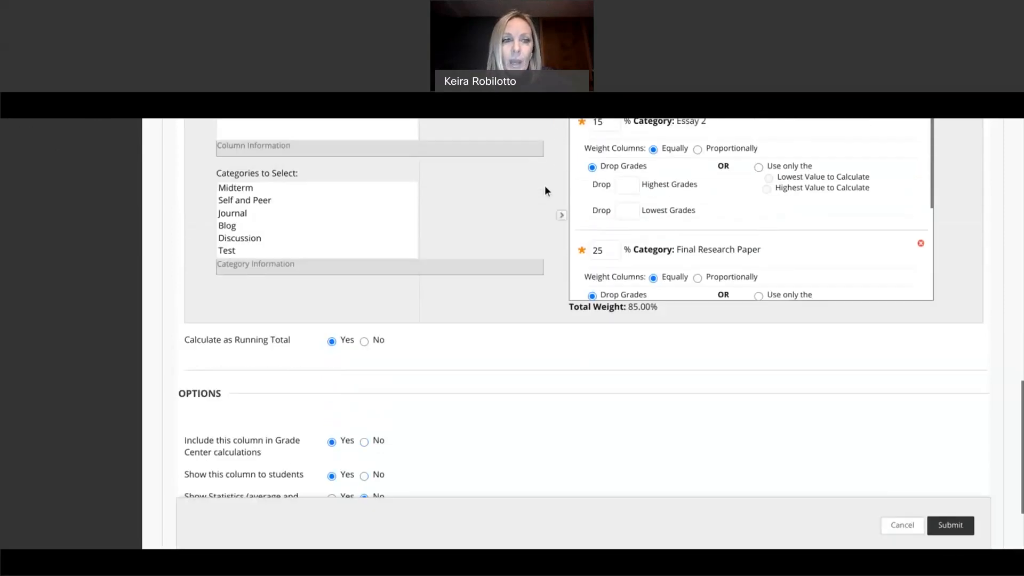
left_click(235, 191)
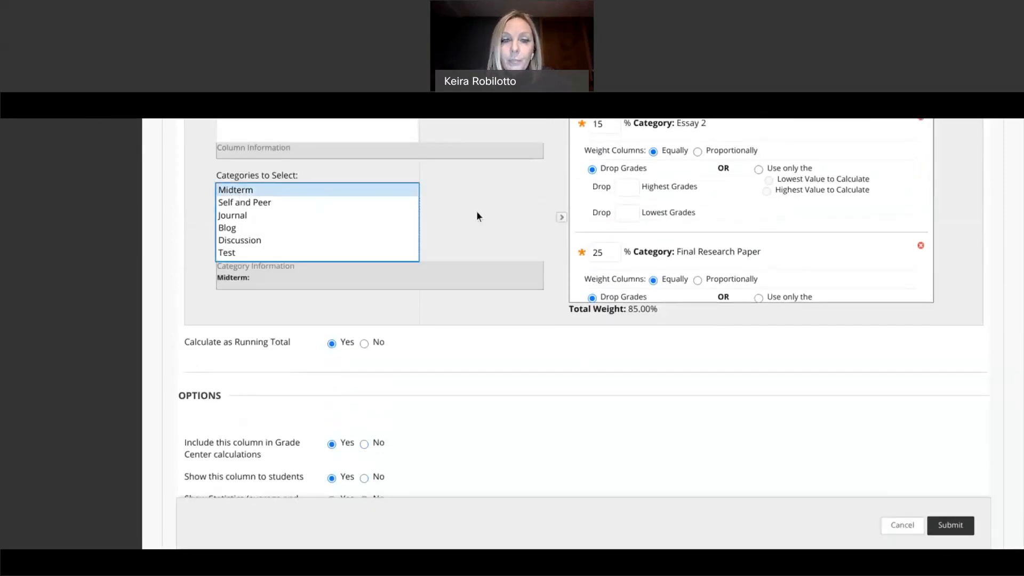
left_click(562, 219)
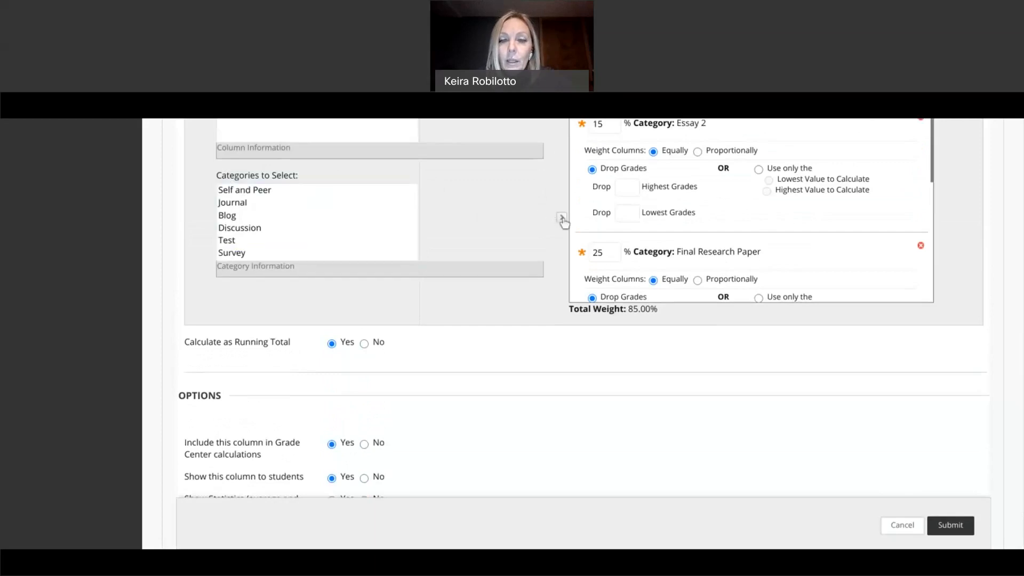
scroll(656, 216, "up", 2)
scroll(657, 216, "up", 3)
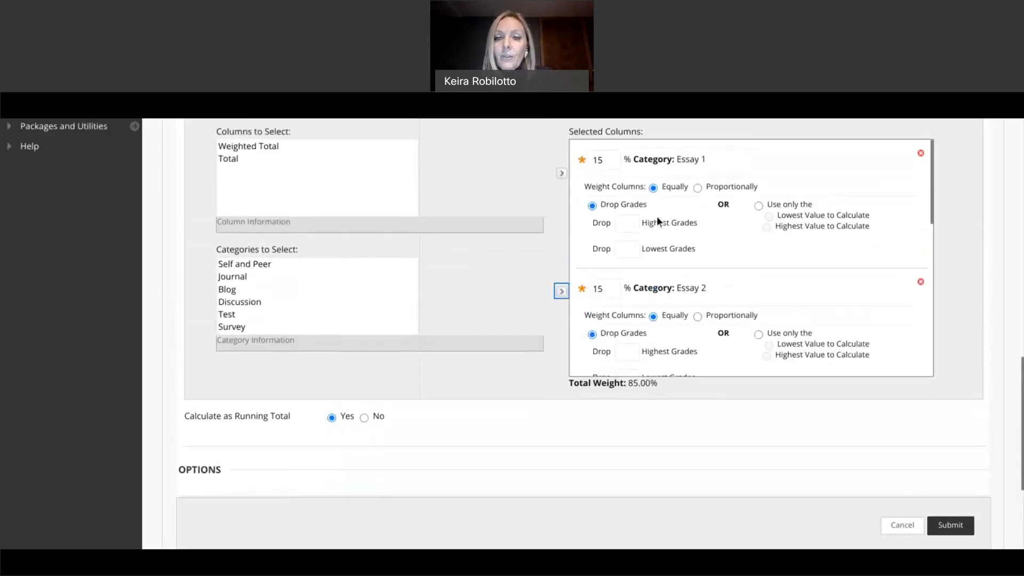
scroll(657, 216, "down", 3)
scroll(618, 229, "down", 5)
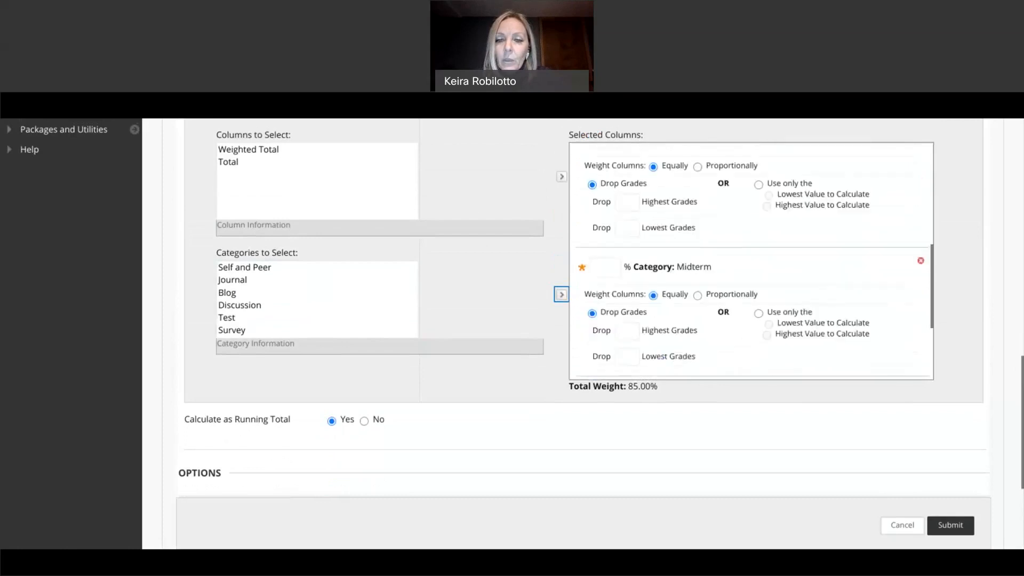
left_click(609, 229)
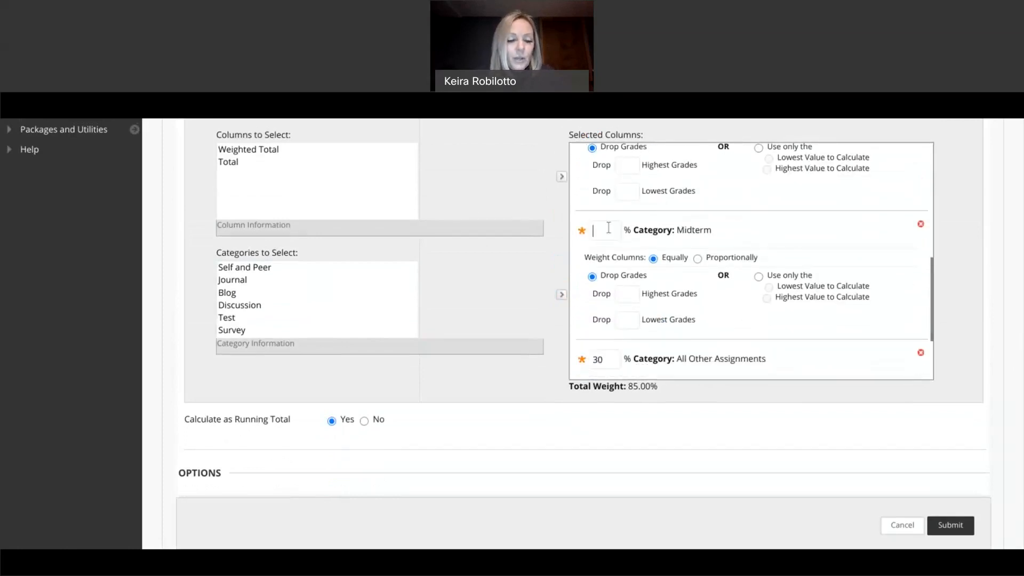
type("15")
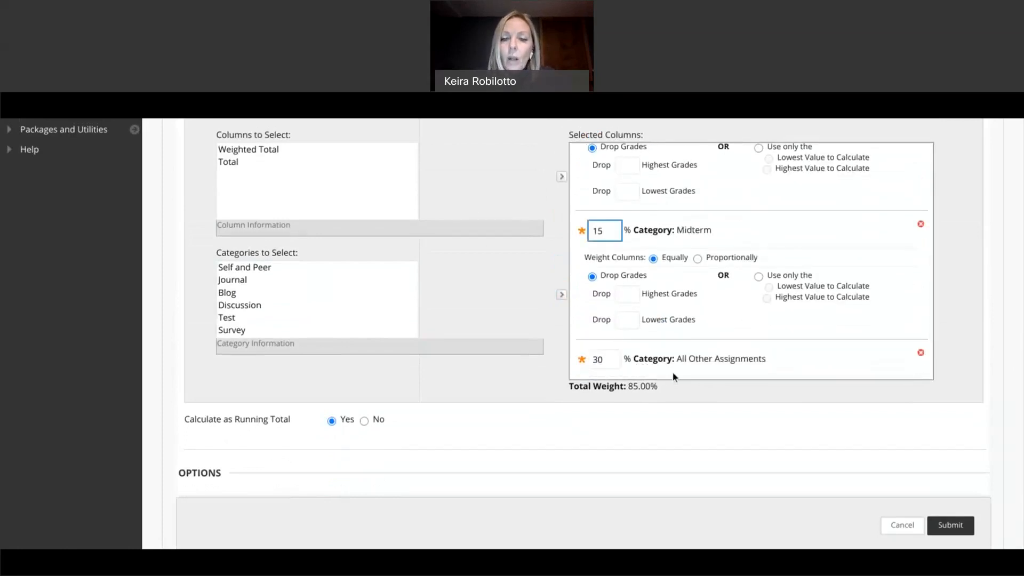
left_click(672, 376)
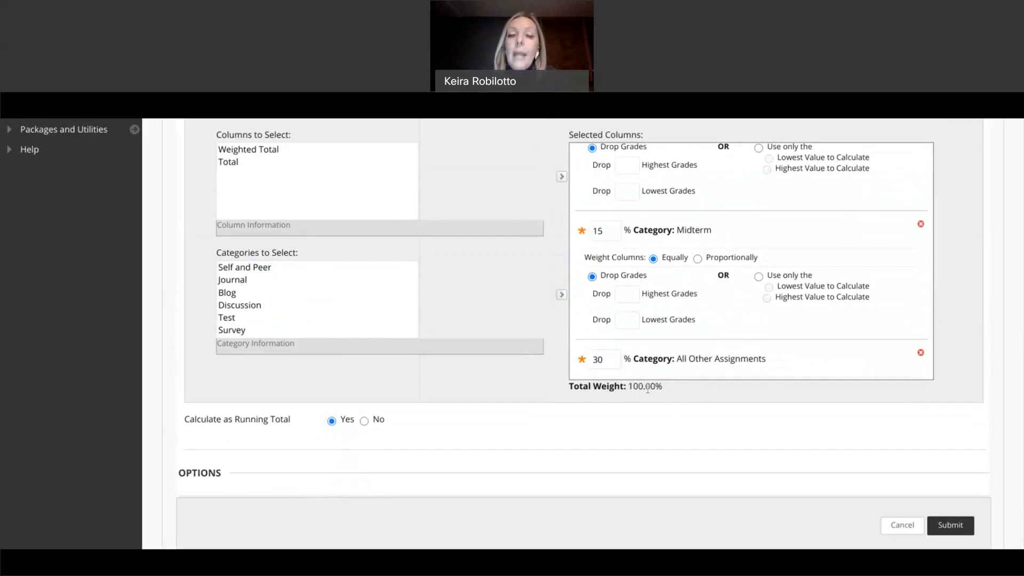
scroll(654, 365, "up", 5)
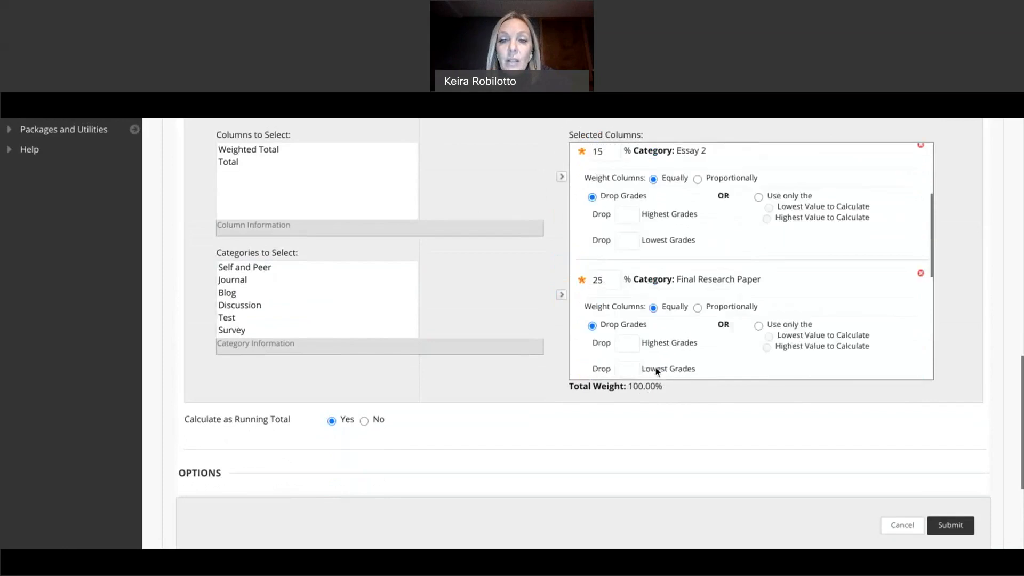
scroll(655, 366, "up", 3)
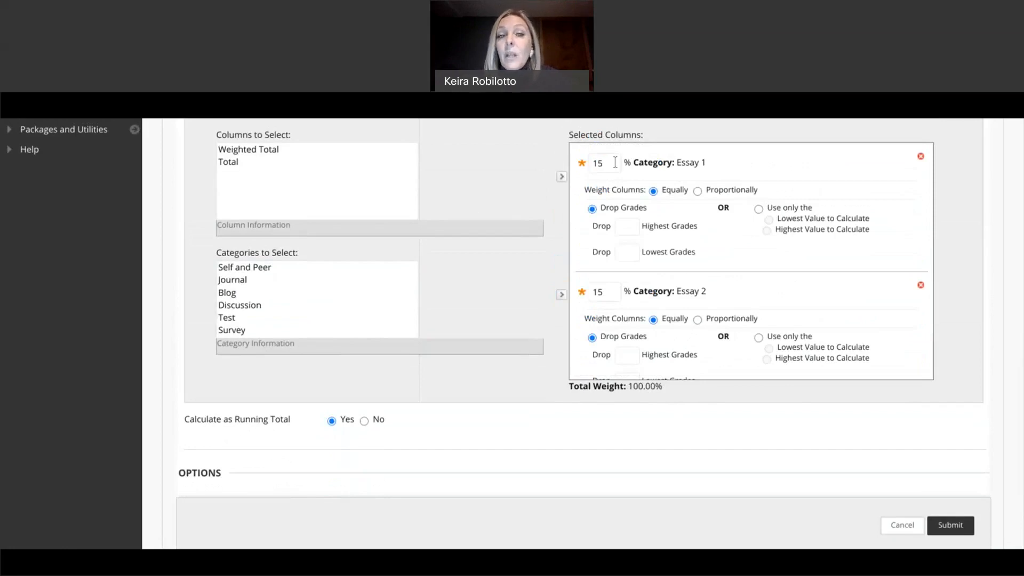
scroll(615, 162, "down", 5)
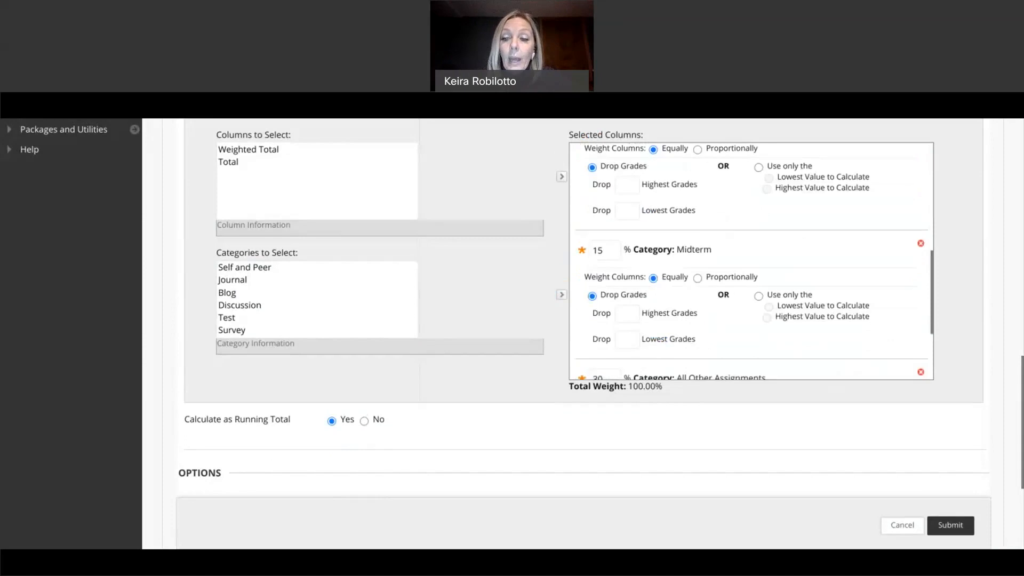
scroll(752, 261, "down", 3)
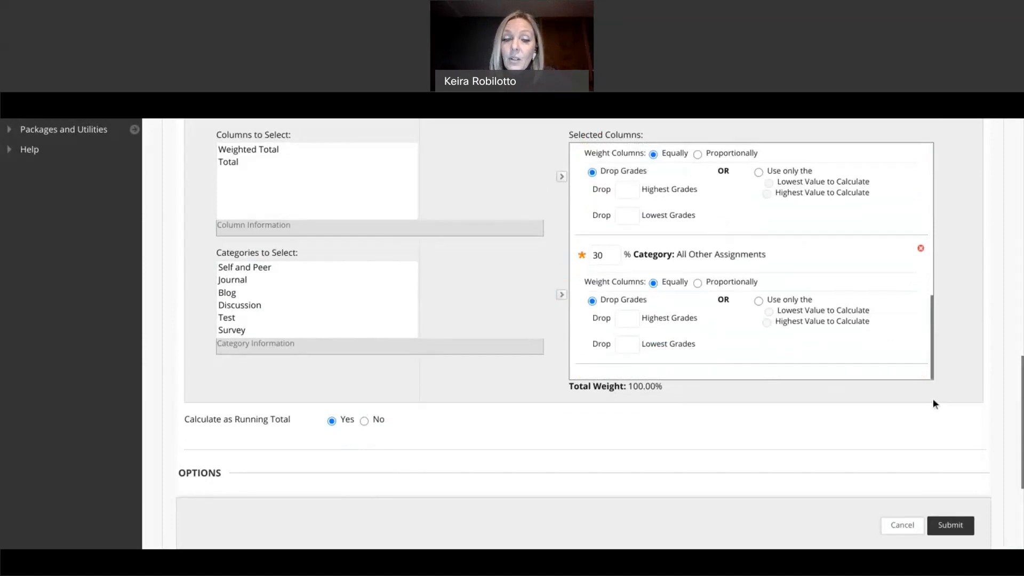
Step: Submit the Course Average column, then bring up the WEIGHTED TOTAL column's options
left_click(964, 530)
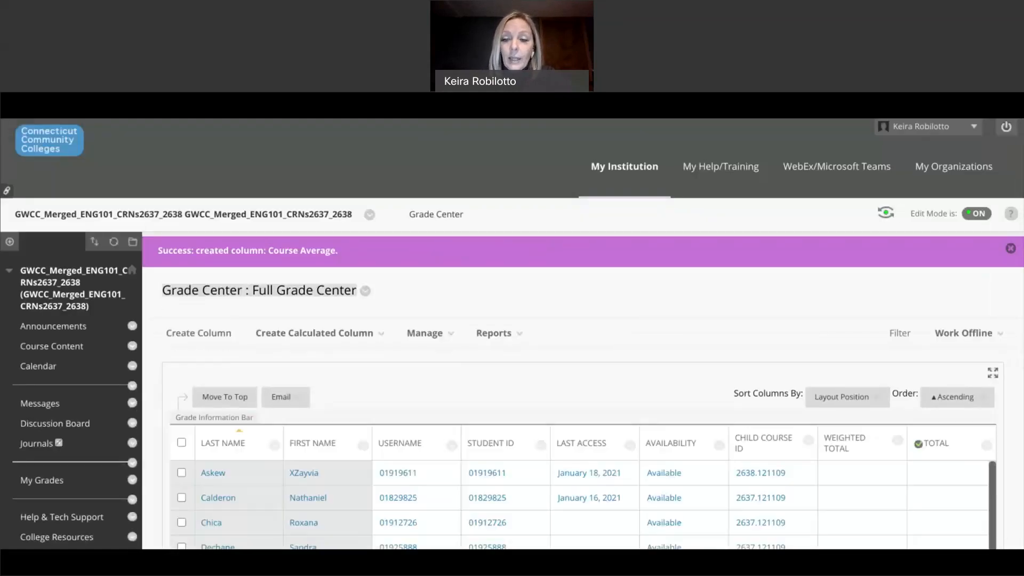
scroll(512, 333, "down", 4)
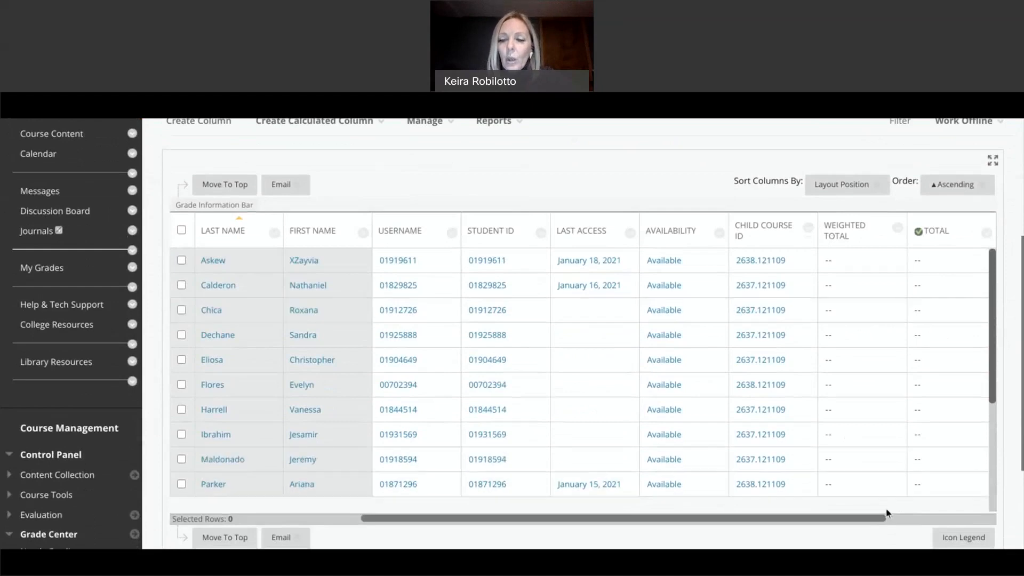
left_click(893, 520)
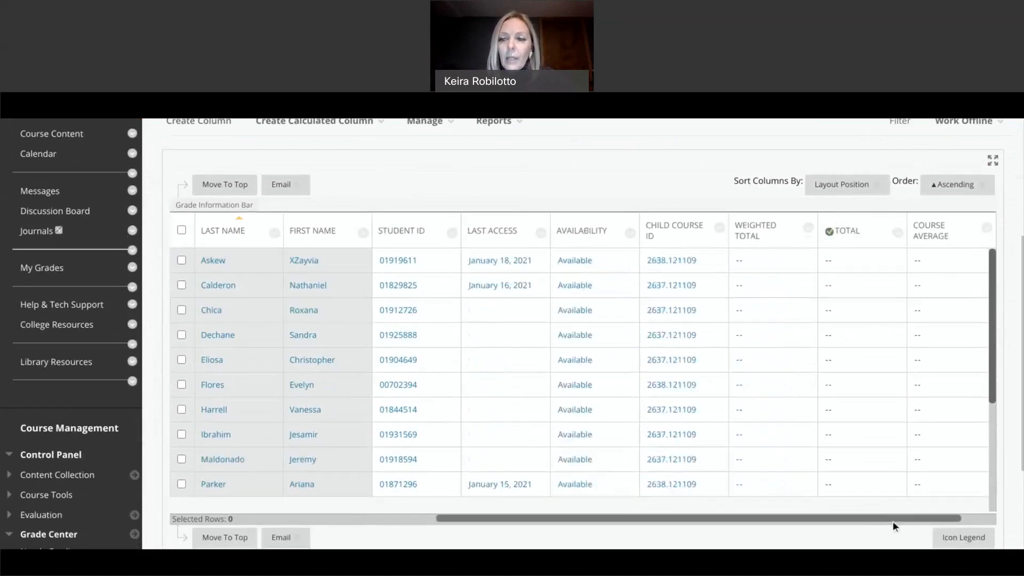
mouse_move(938, 239)
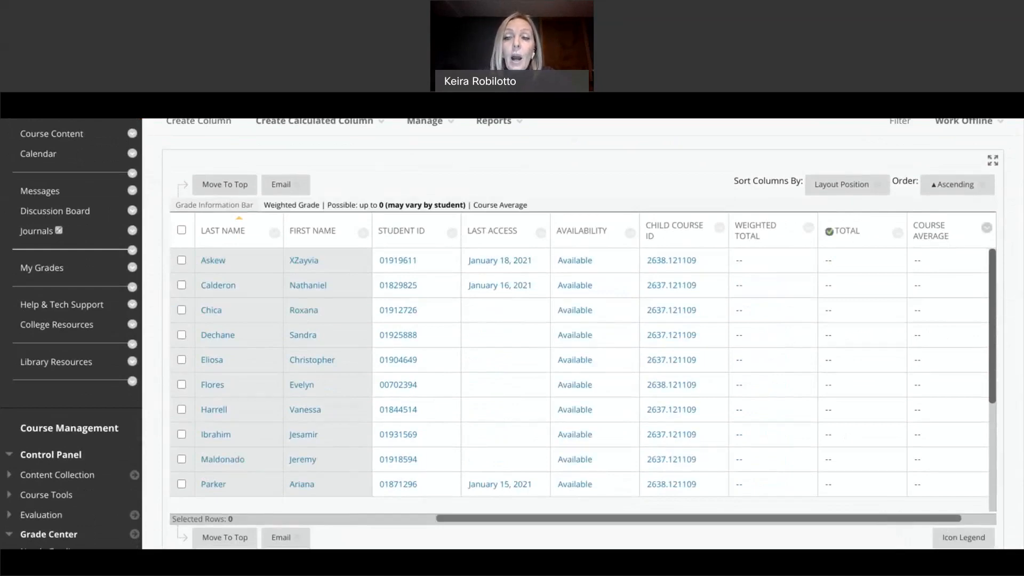
left_click(809, 229)
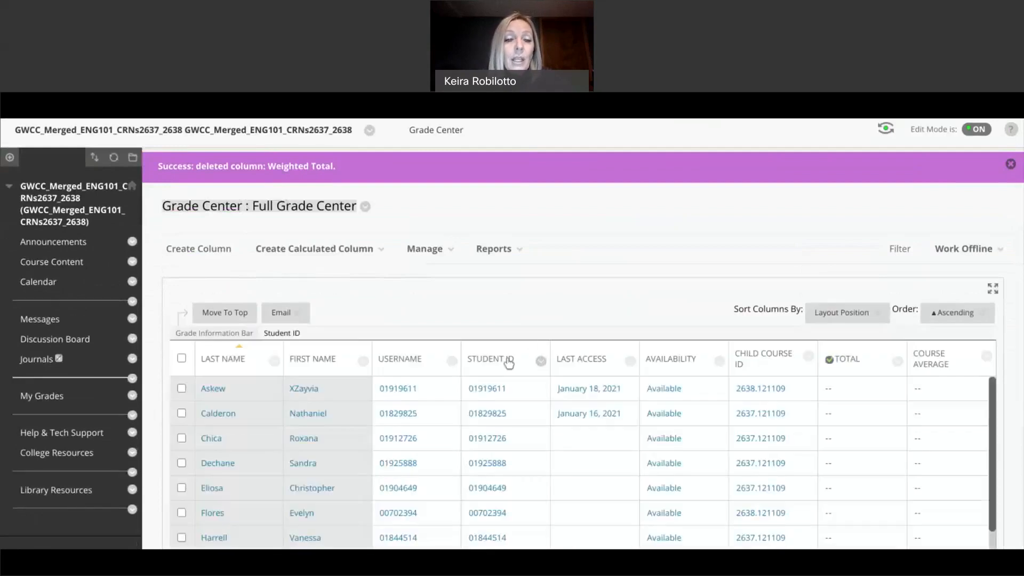
Step: Hide the Username column from instructor view so First Name sits next to Student ID
left_click(452, 361)
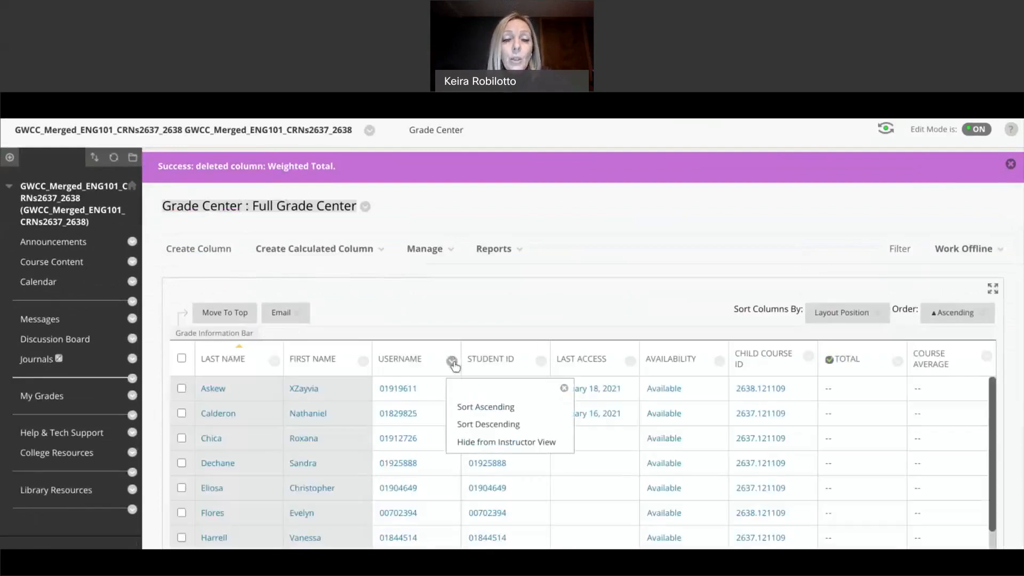
left_click(488, 442)
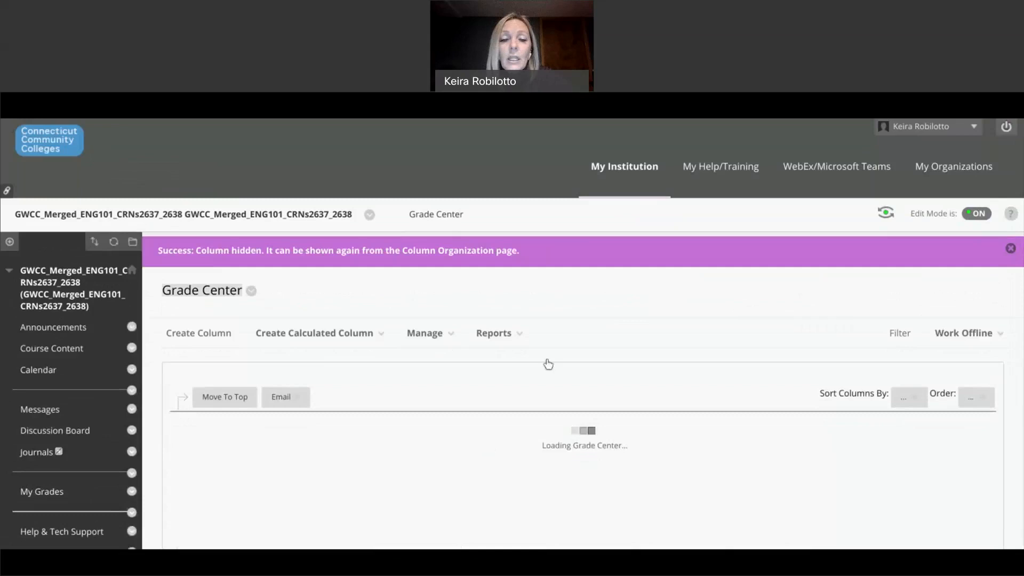
scroll(555, 366, "down", 1)
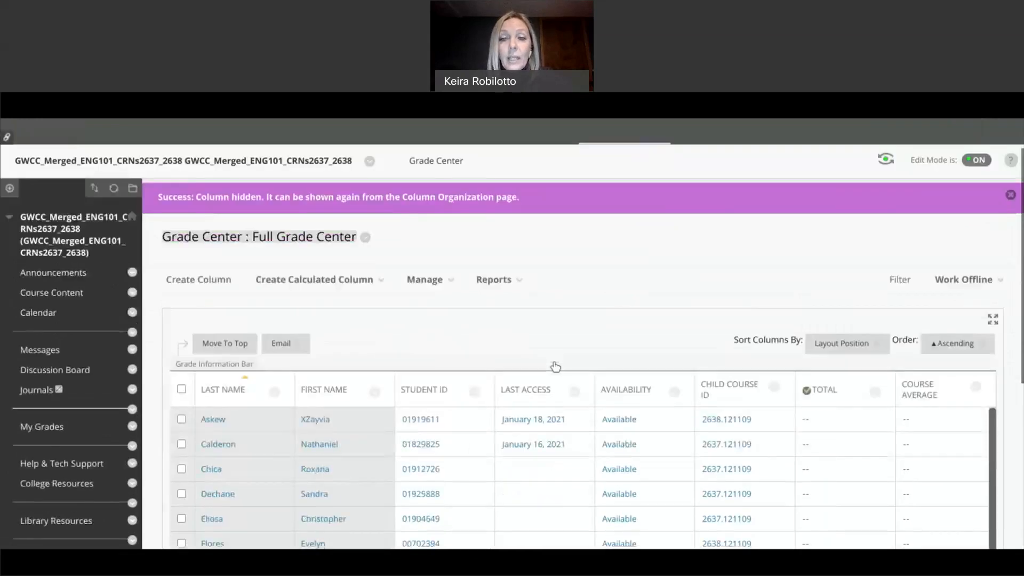
Step: Go to the Column Organization page from the Full Grade Center's Manage menu
scroll(555, 366, "down", 5)
scroll(549, 352, "up", 1)
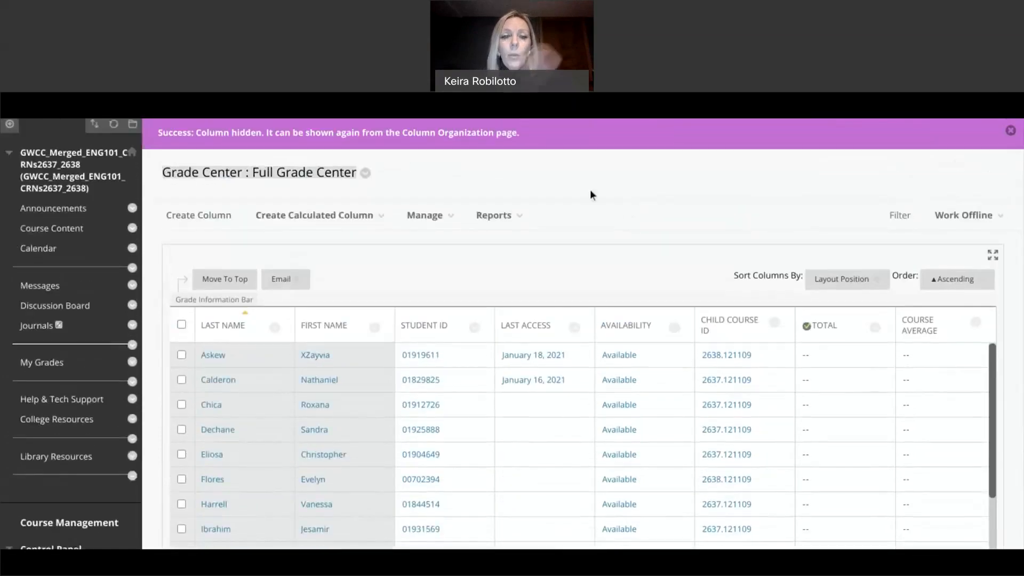
left_click(516, 209)
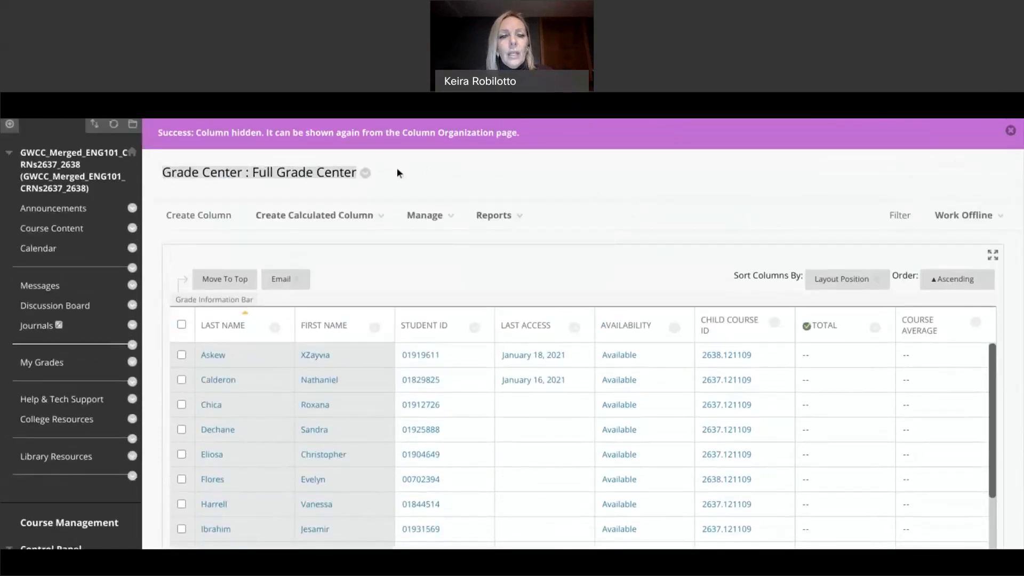
left_click(423, 214)
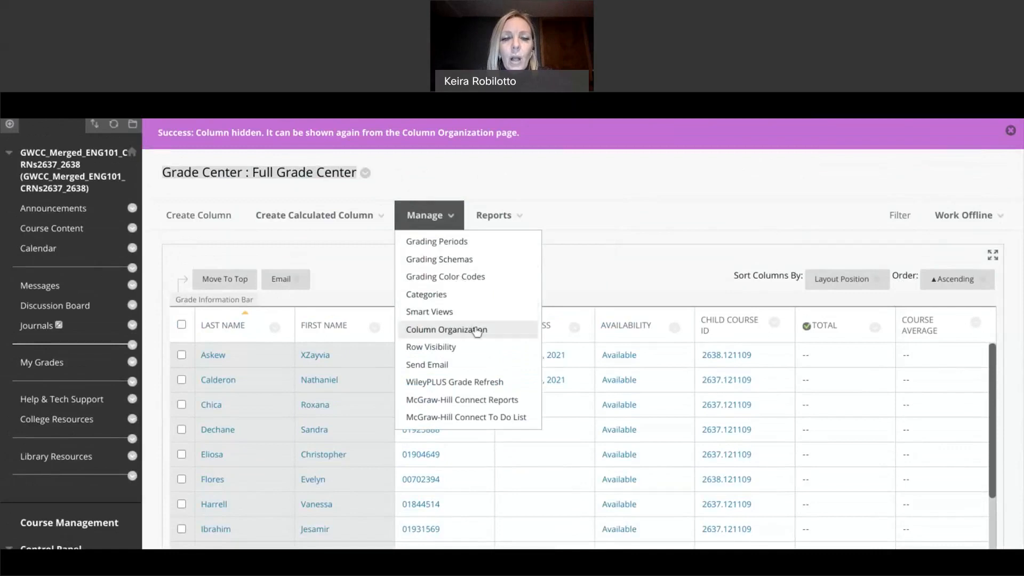
left_click(476, 330)
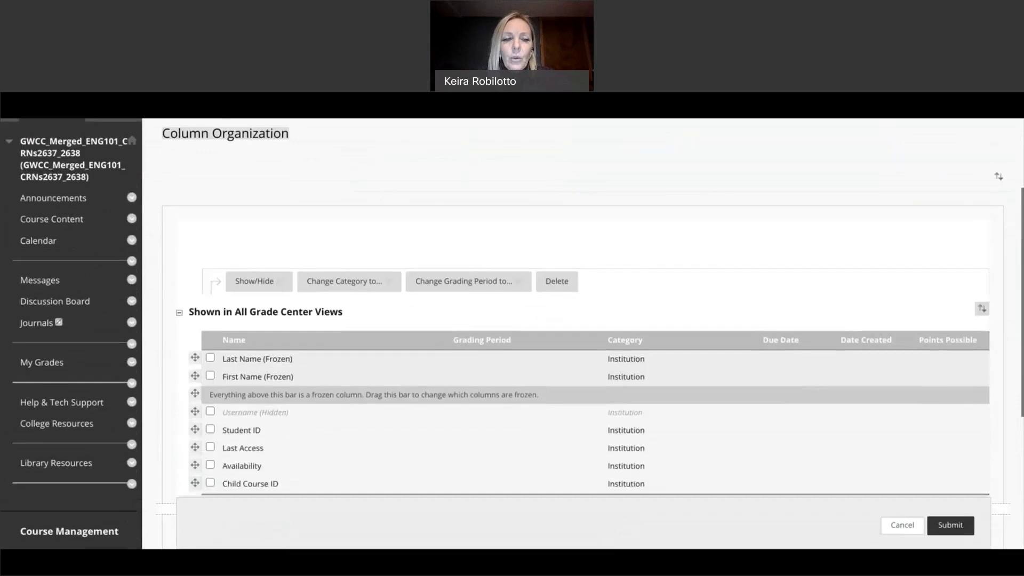
Step: Mark the Student ID column as hidden with Hide Selected Columns
scroll(587, 330, "down", 2)
scroll(319, 347, "down", 2)
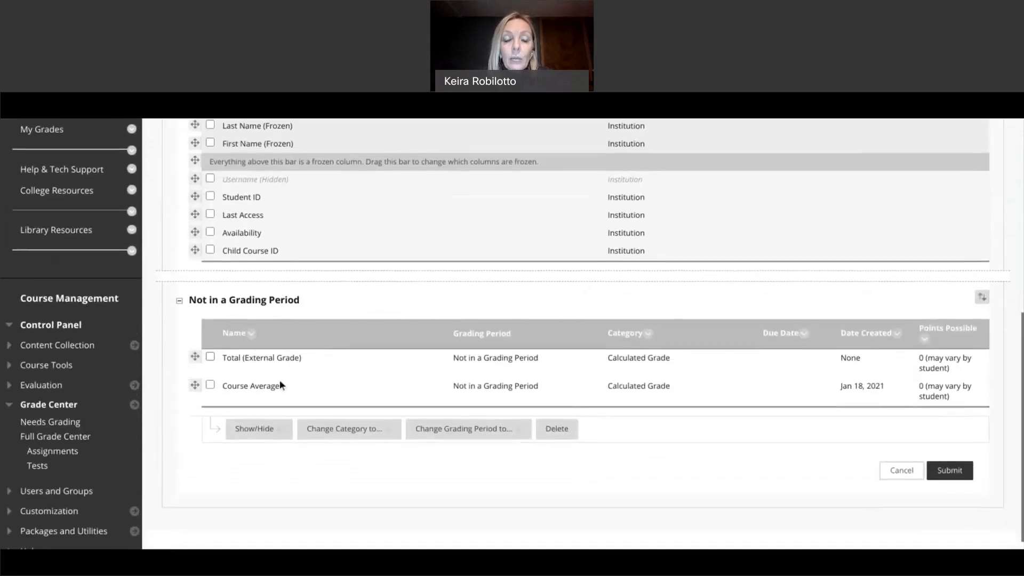
scroll(319, 359, "down", 1)
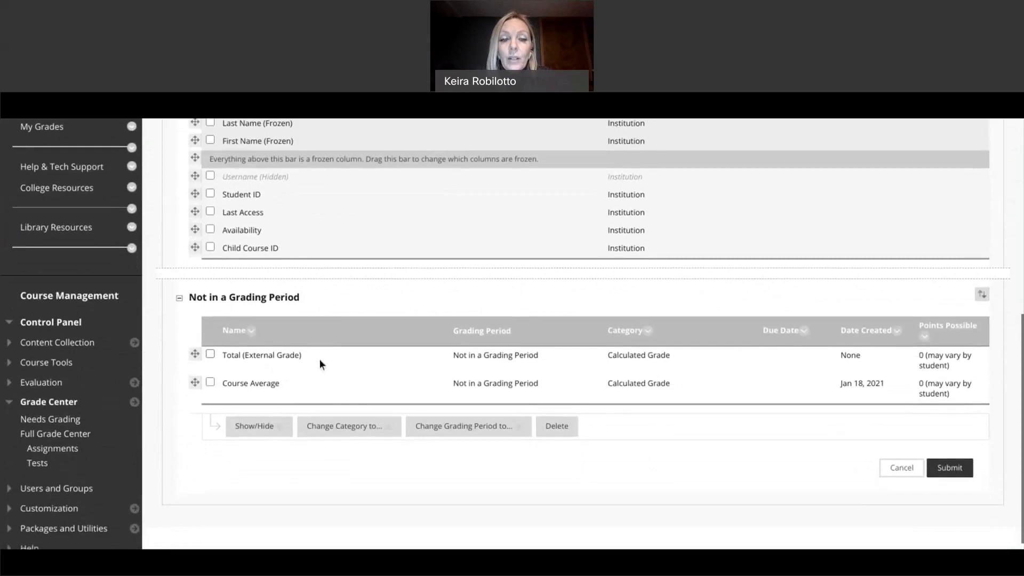
scroll(319, 360, "up", 1)
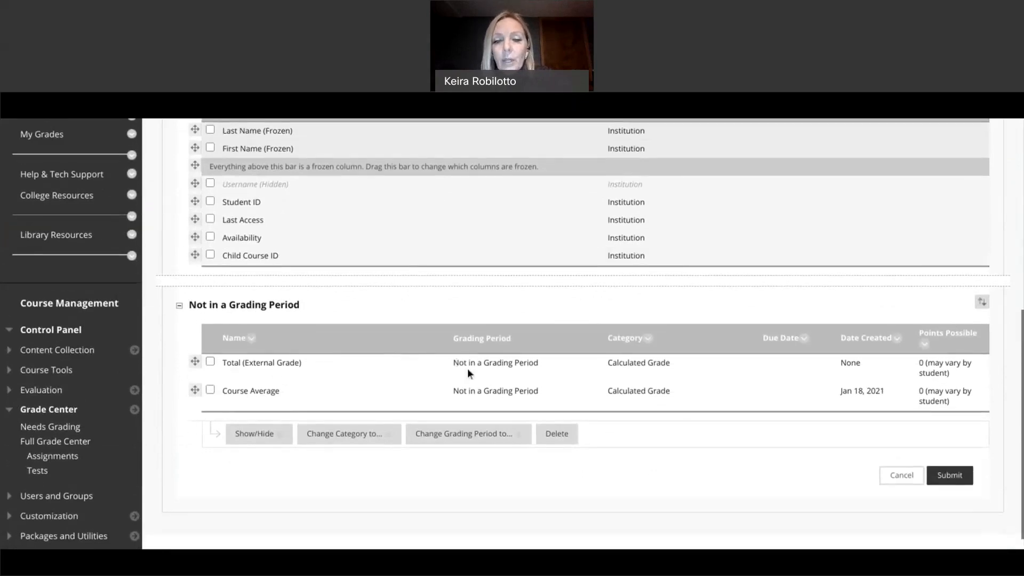
scroll(257, 320, "down", 1)
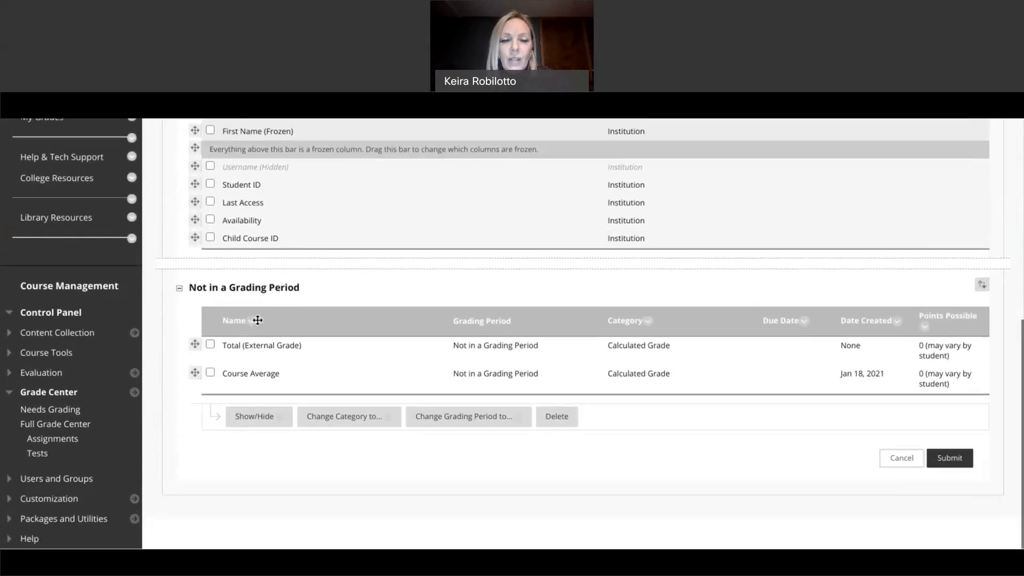
scroll(330, 353, "up", 3)
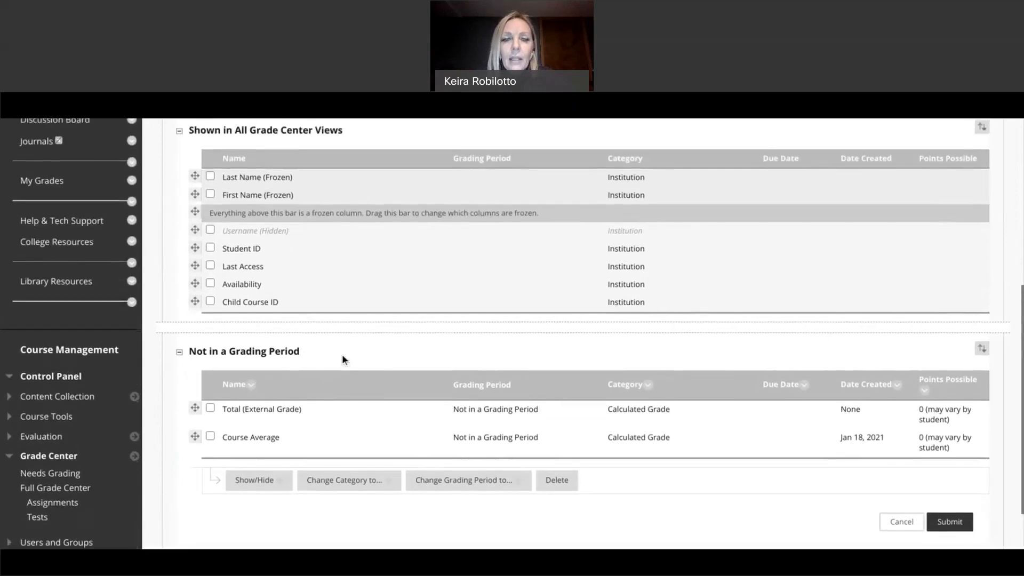
left_click(210, 249)
left_click(268, 483)
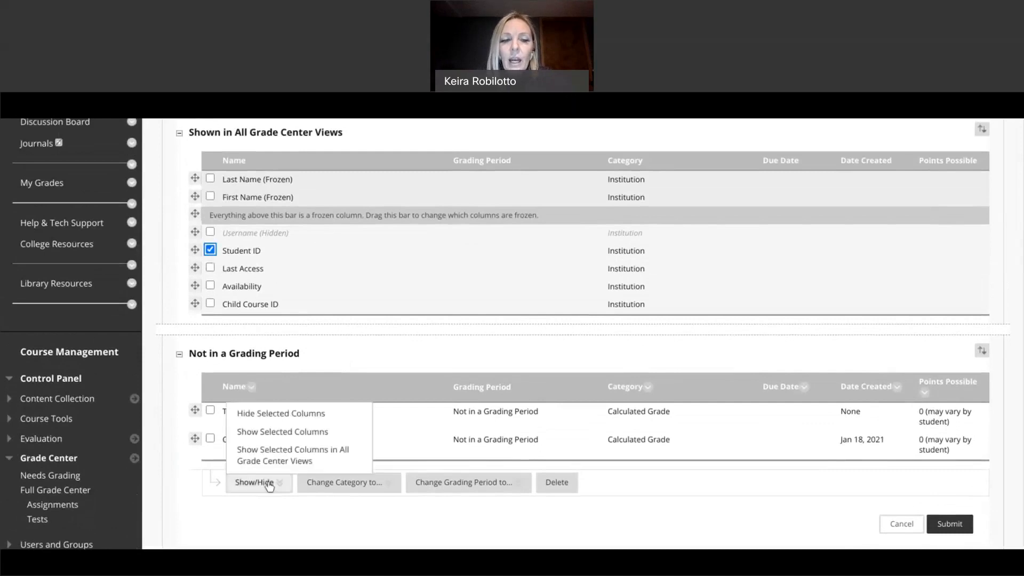
left_click(270, 415)
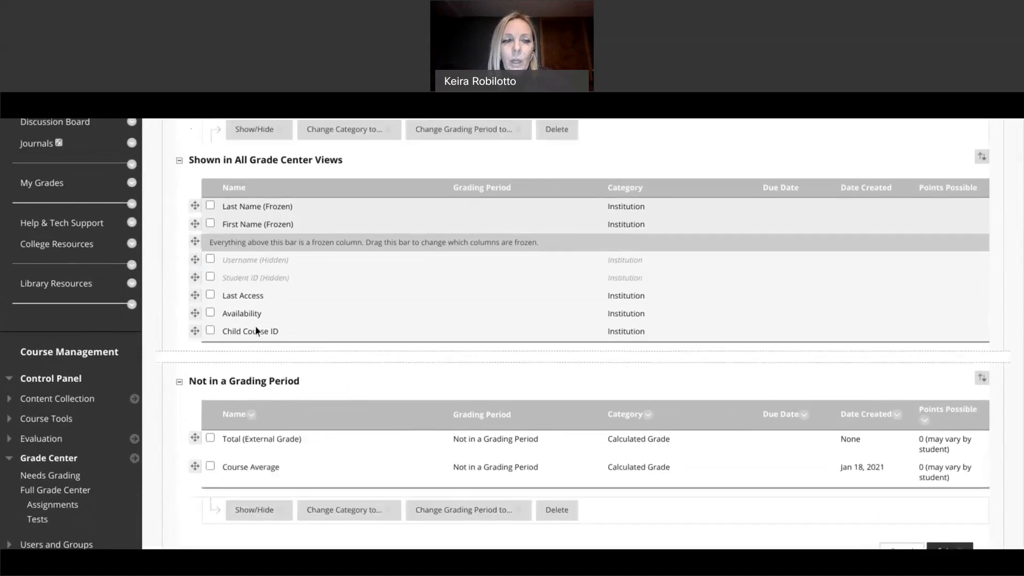
Step: Mark the Availability column as hidden too
left_click(210, 312)
left_click(282, 511)
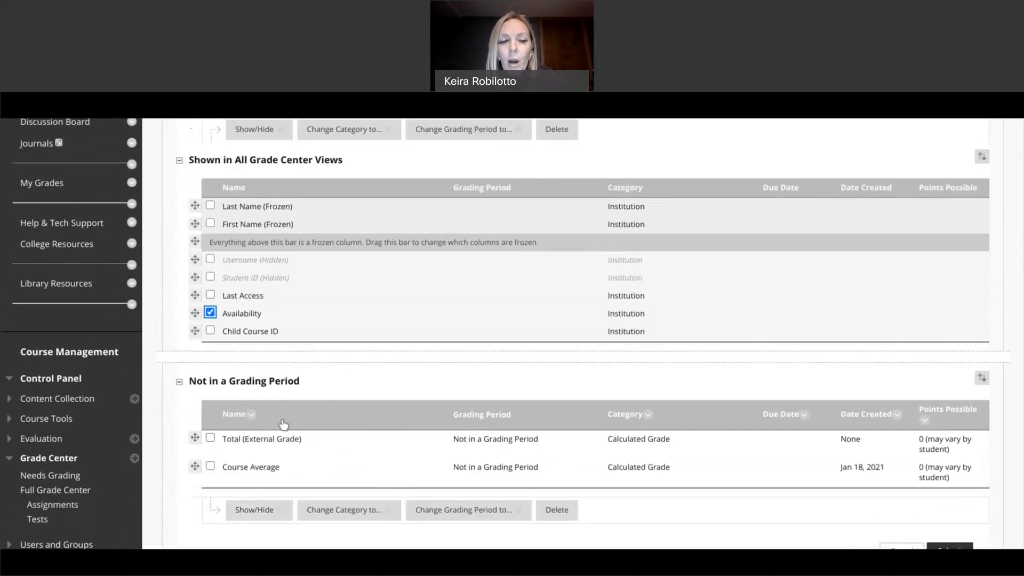
left_click(270, 510)
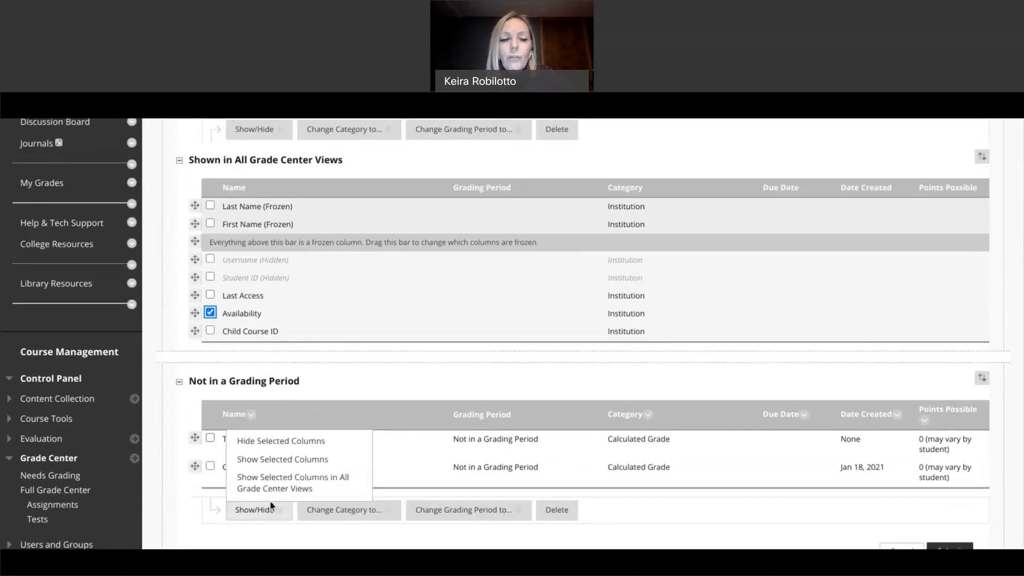
left_click(269, 441)
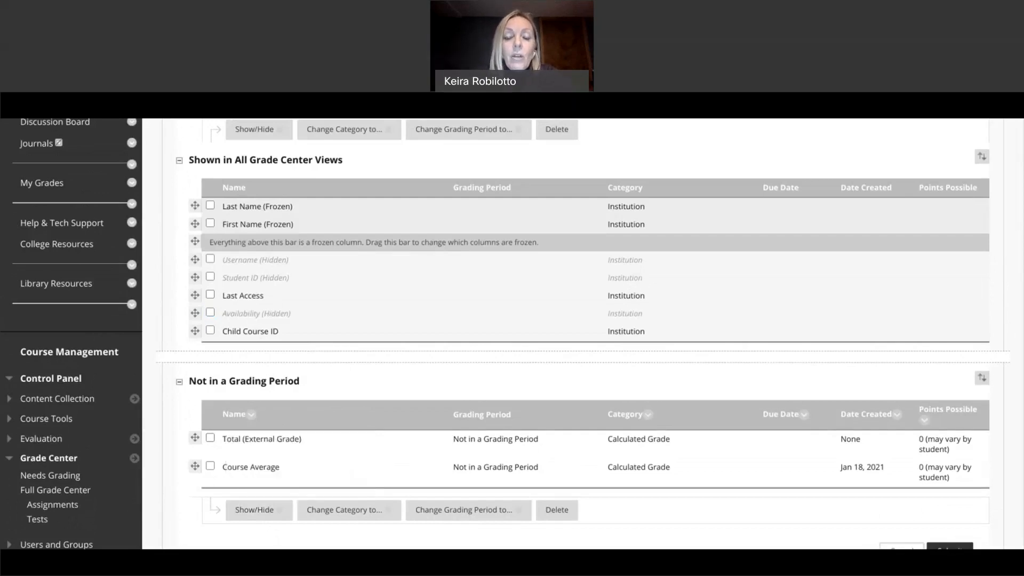
scroll(267, 409, "down", 2)
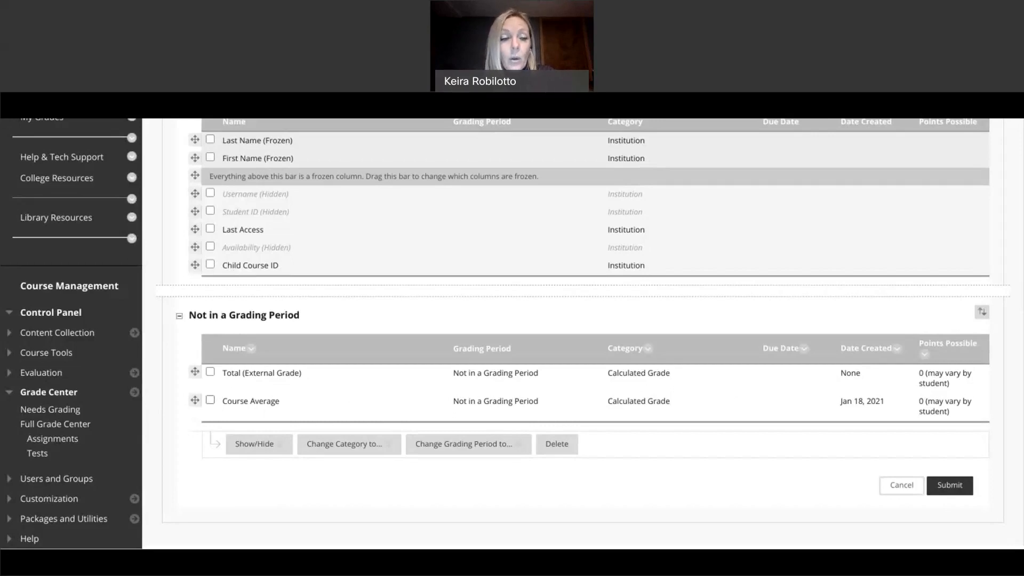
scroll(417, 404, "up", 5)
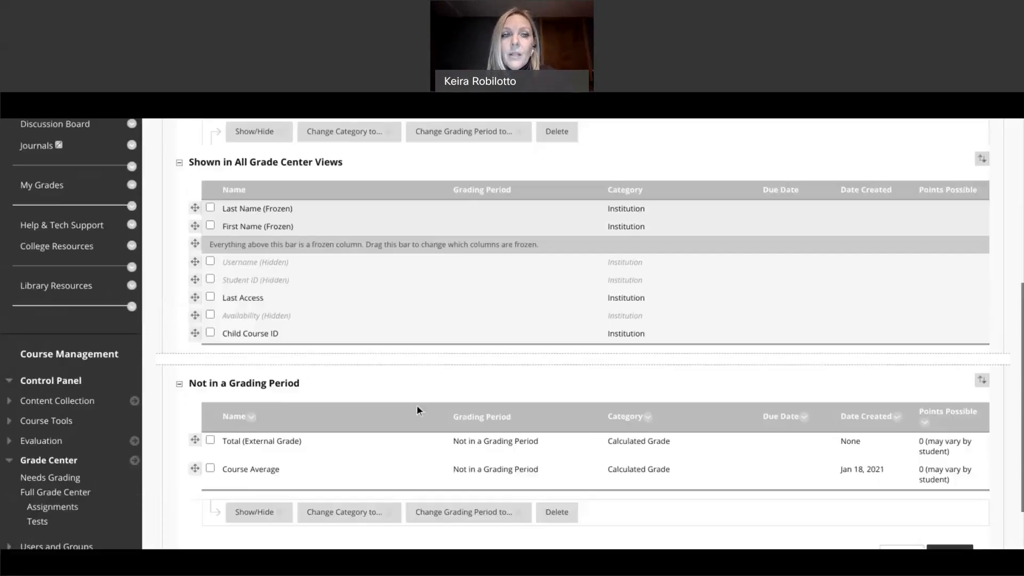
scroll(417, 404, "up", 2)
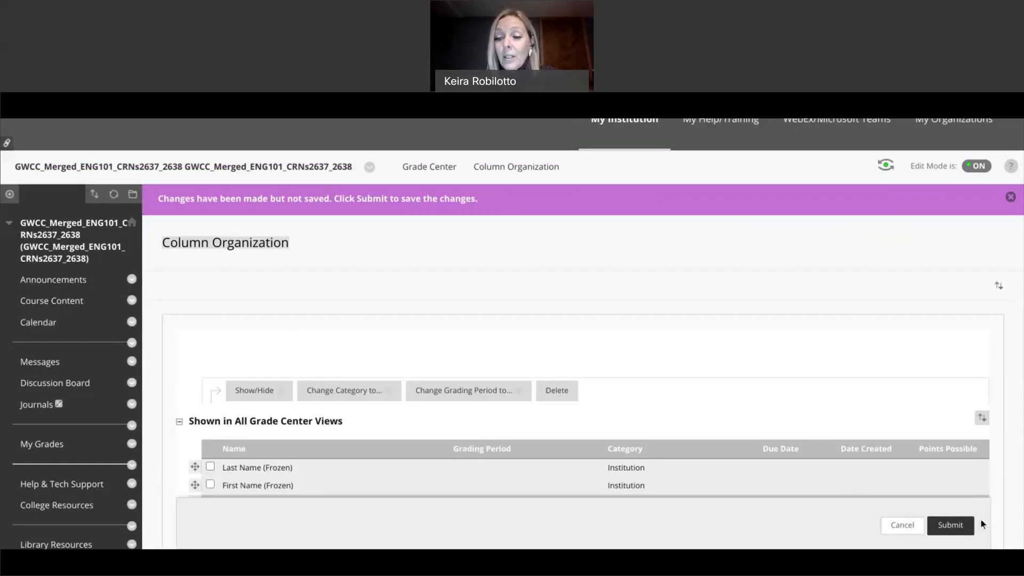
Step: Submit the column organization changes, then sort students by Course Average ascending
left_click(950, 525)
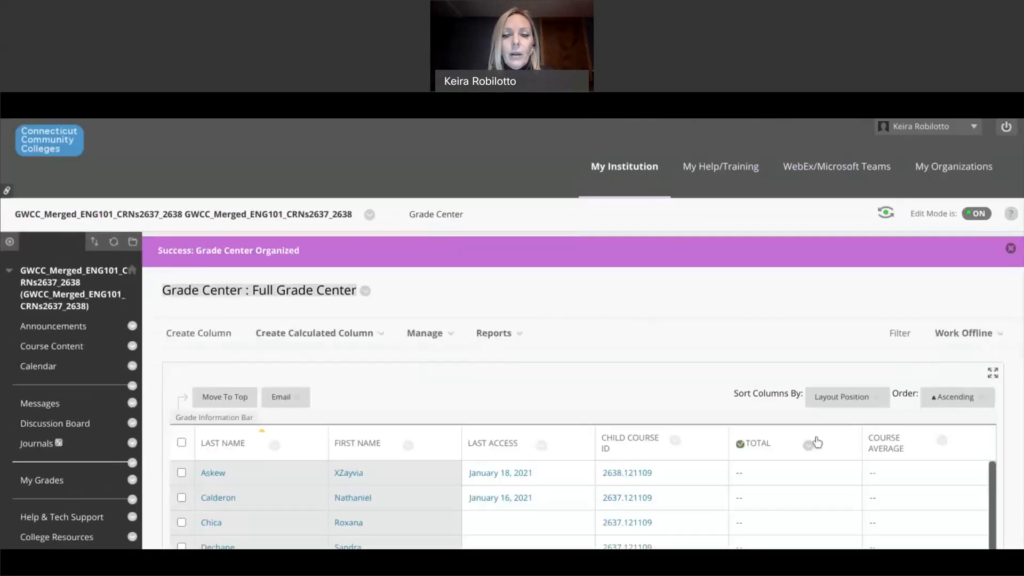
scroll(706, 417, "down", 2)
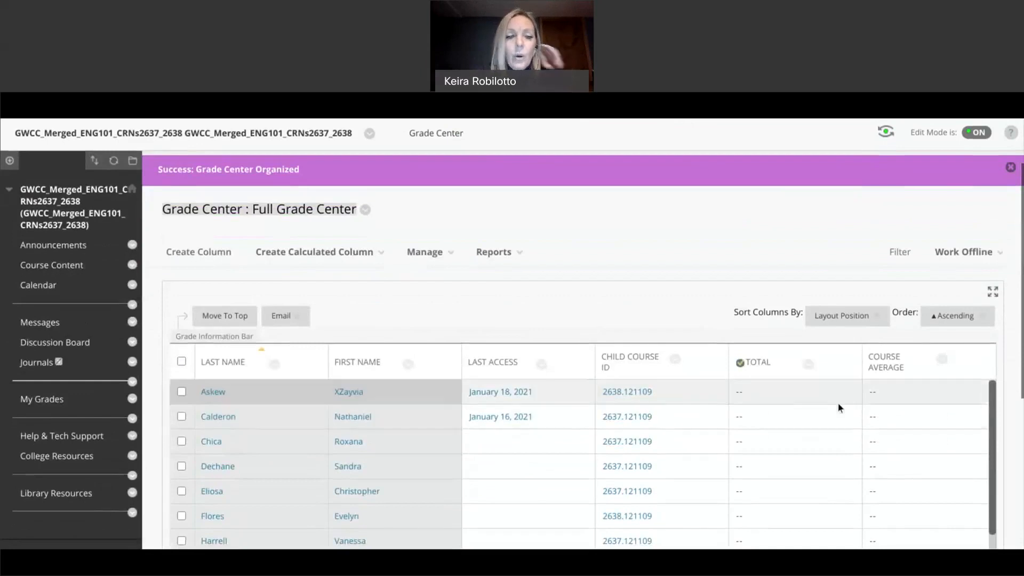
left_click(941, 360)
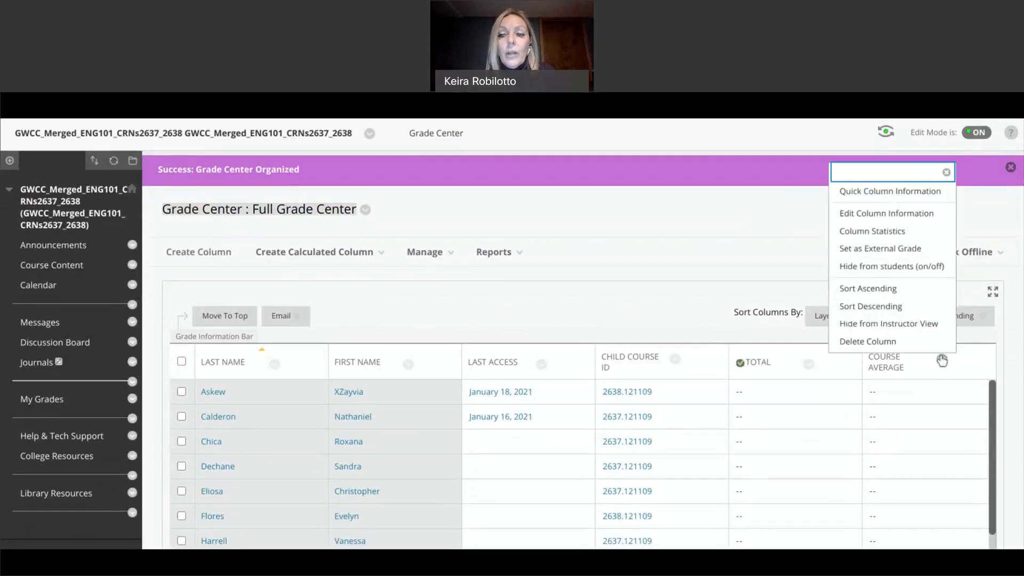
left_click(896, 295)
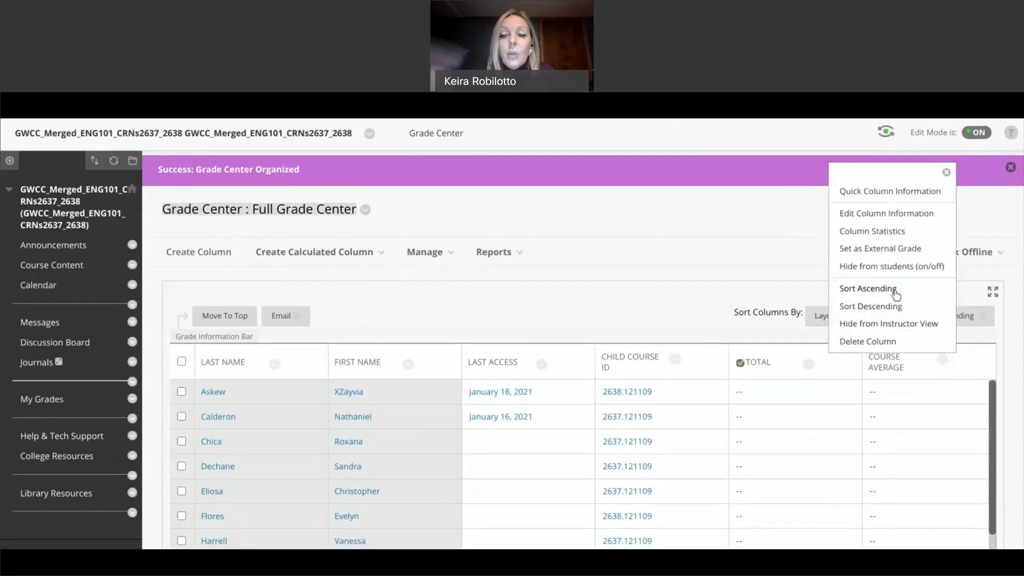